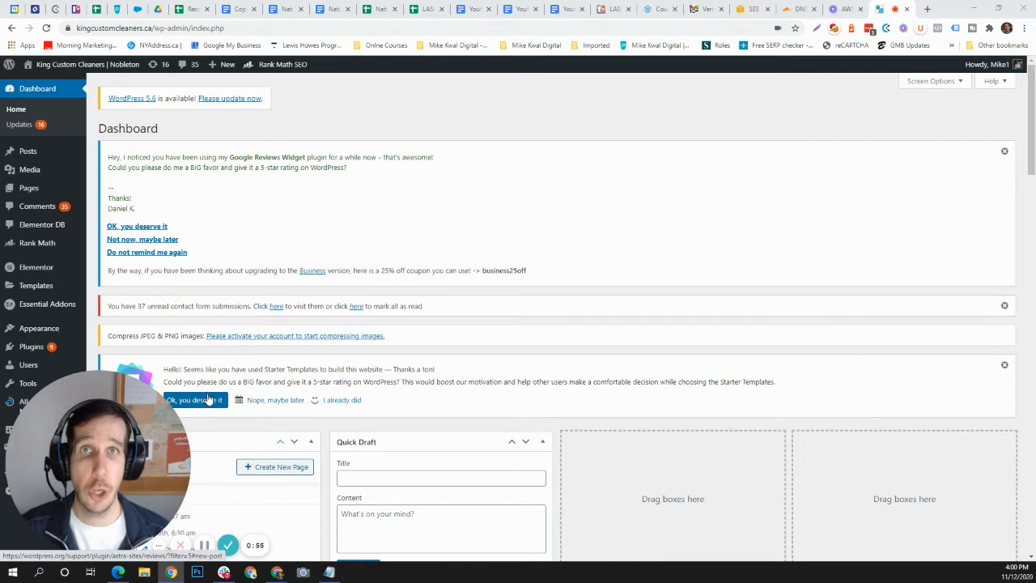
drag(159, 433, 891, 428)
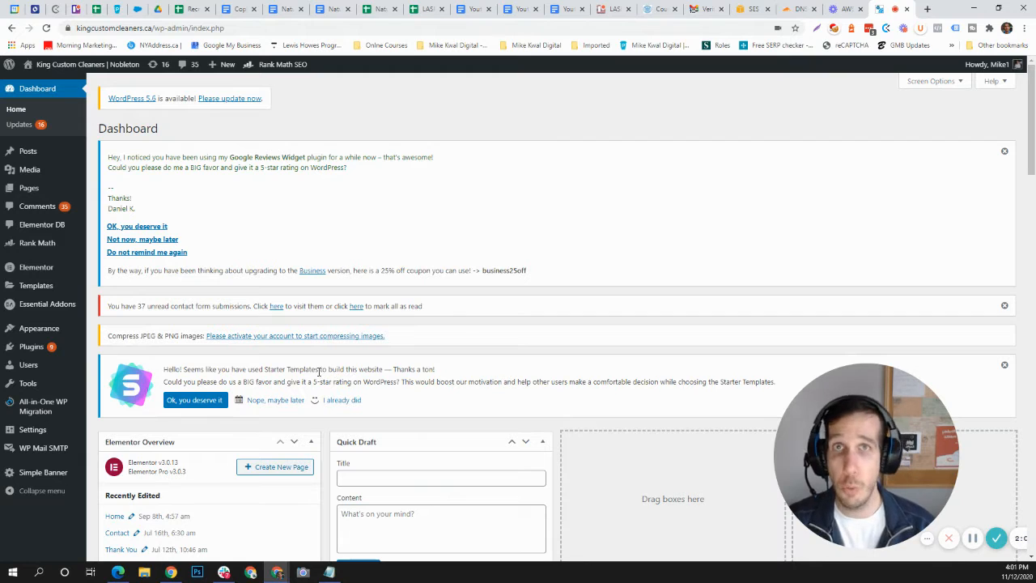
Step: Open the WP Mail SMTP plugin settings in the WordPress admin
mouse_move(57, 454)
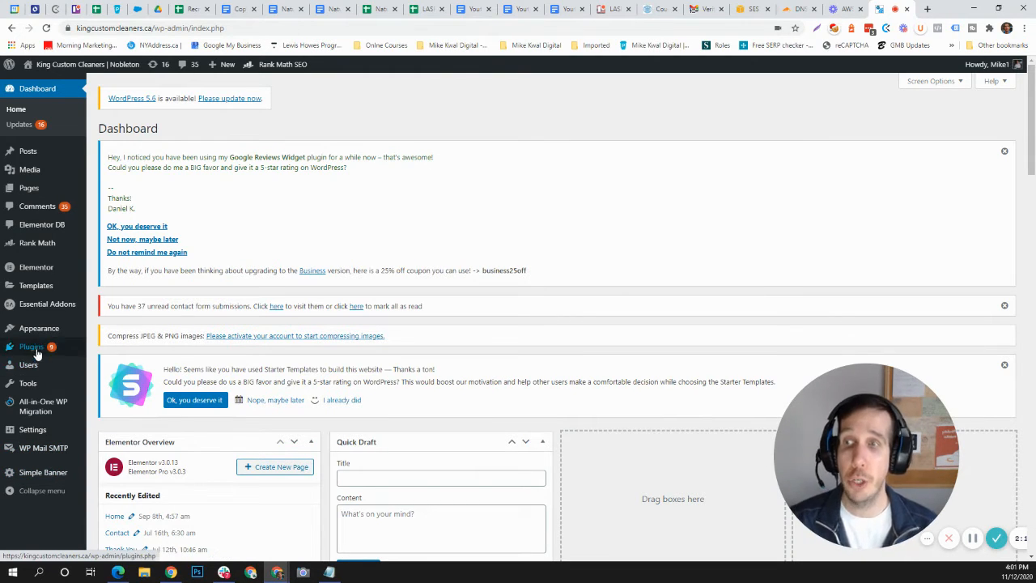
mouse_move(35, 349)
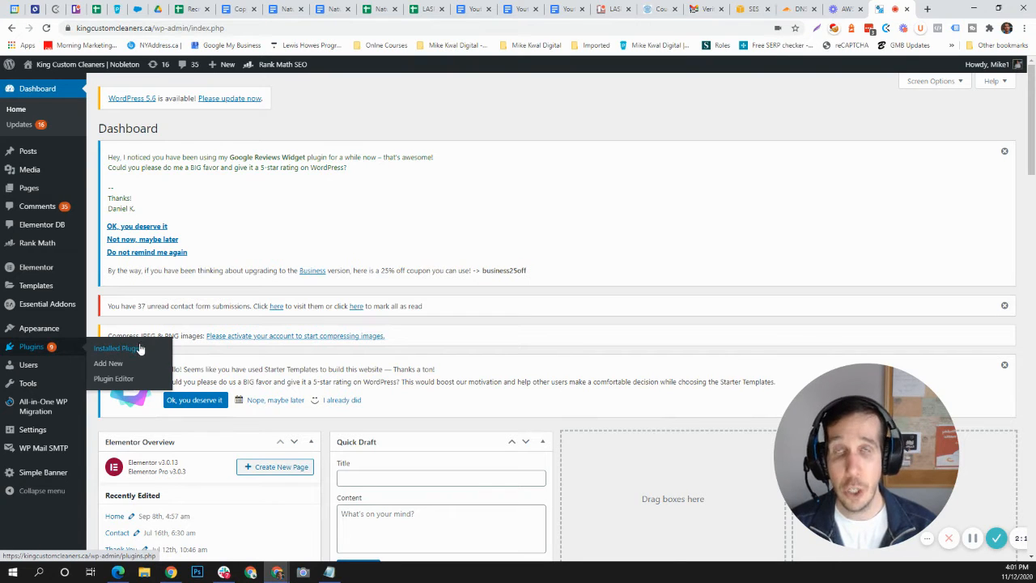
click(48, 454)
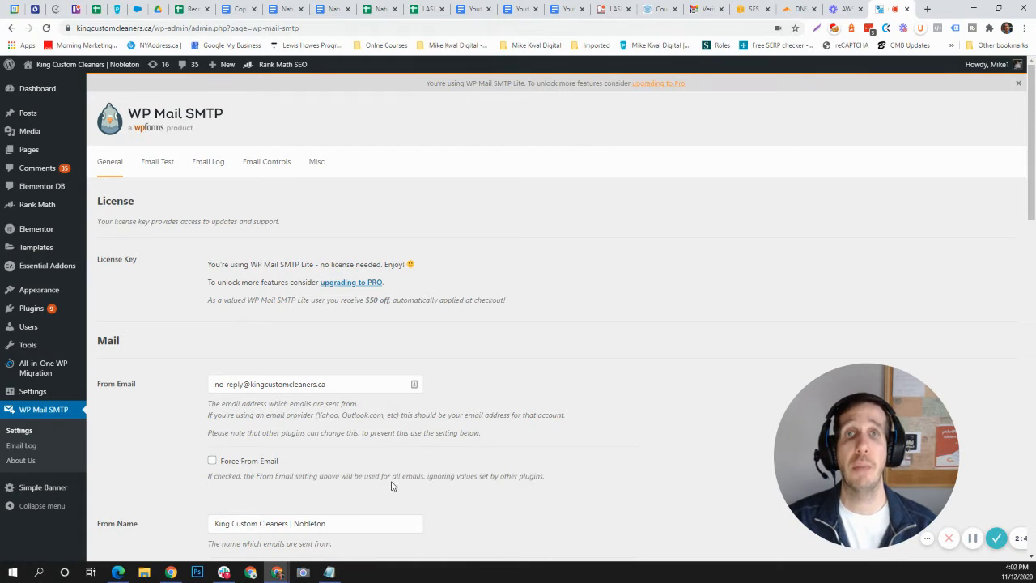
Step: Enable Force From Email for the no-reply From Email address
scroll(398, 395, down, 1)
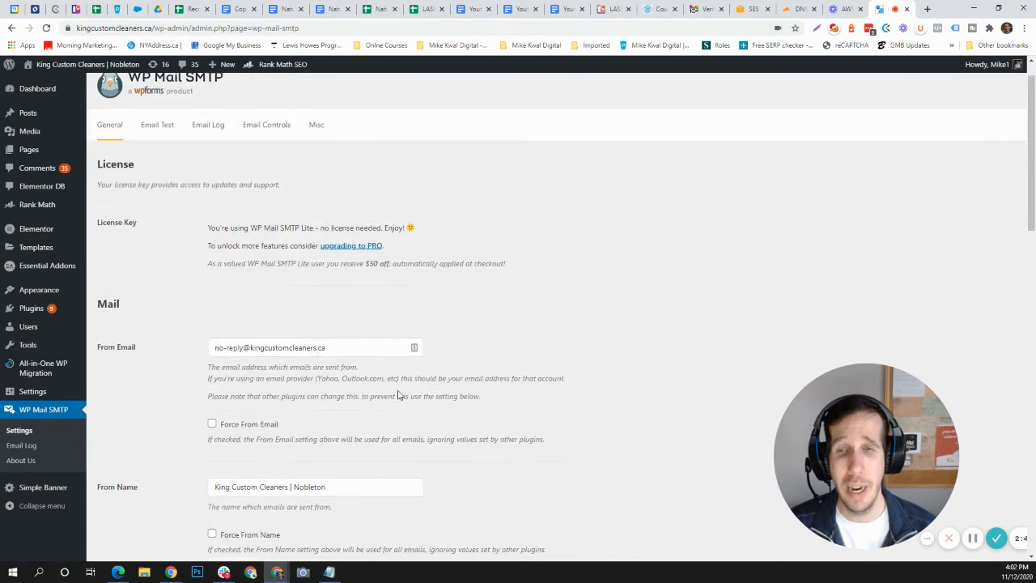
scroll(398, 395, down, 3)
drag(369, 223, 204, 212)
click(230, 223)
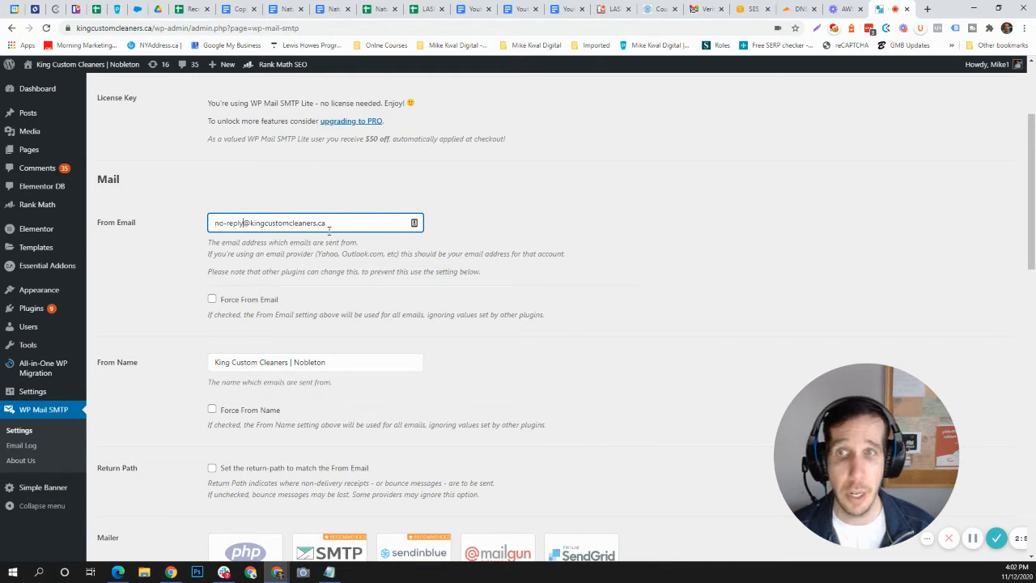
click(212, 299)
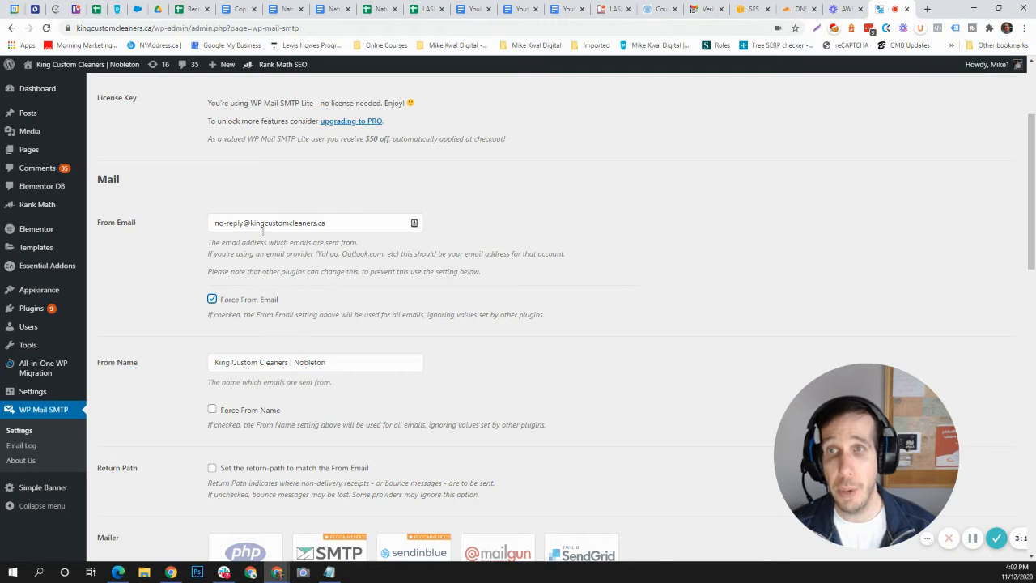
Step: Shorten the From Name to "King Custom Cleaners" and enable Force From Name
click(322, 362)
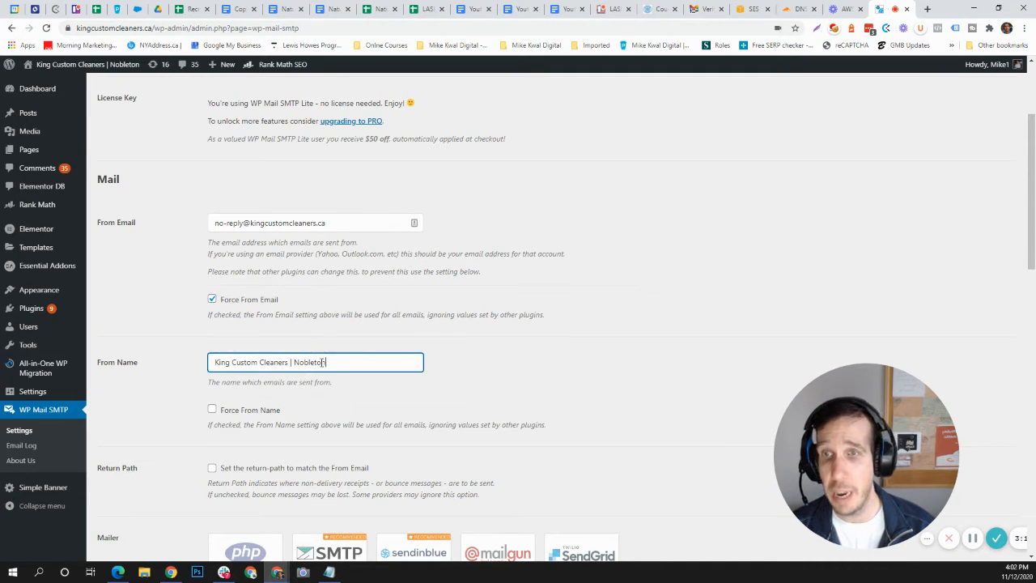
drag(288, 362, 480, 357)
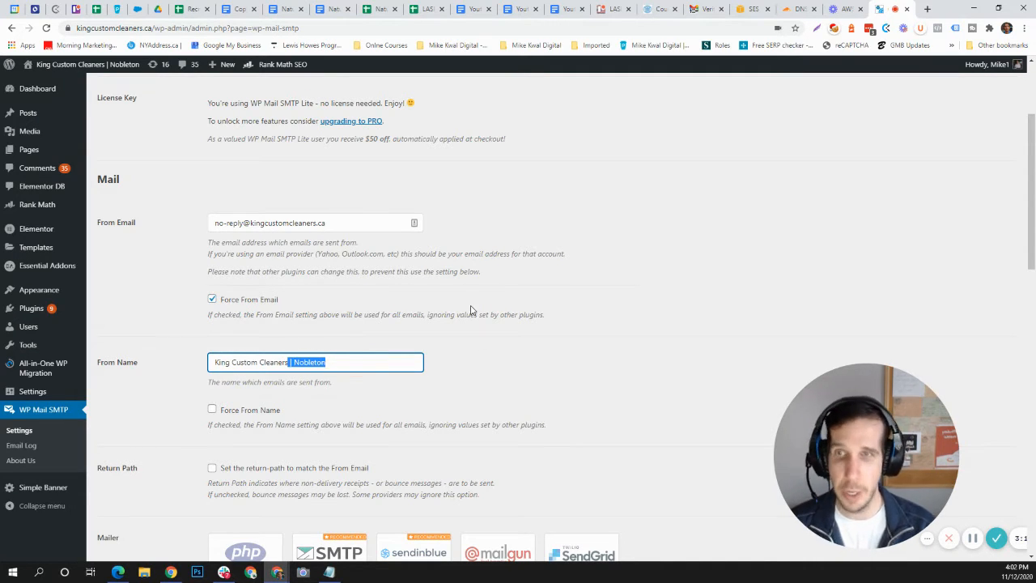
key(BackSpace)
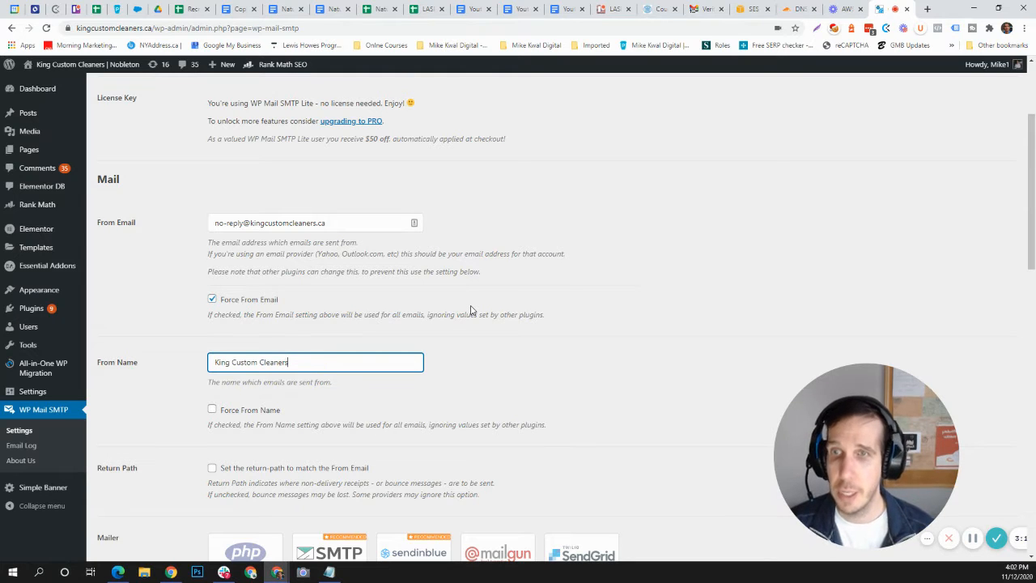
text(-)
scroll(364, 366, down, 2)
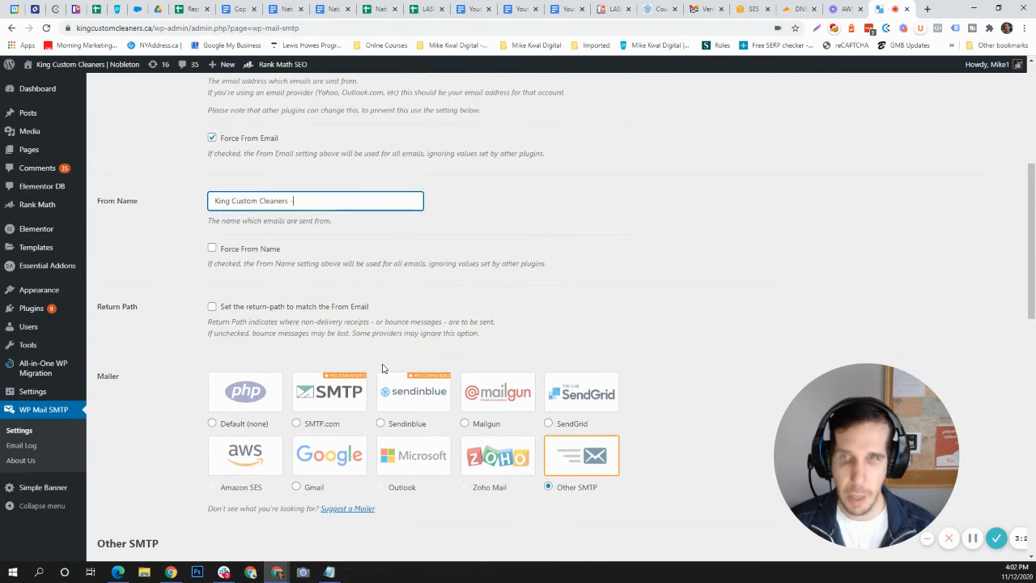
text(M)
key(BackSpace)
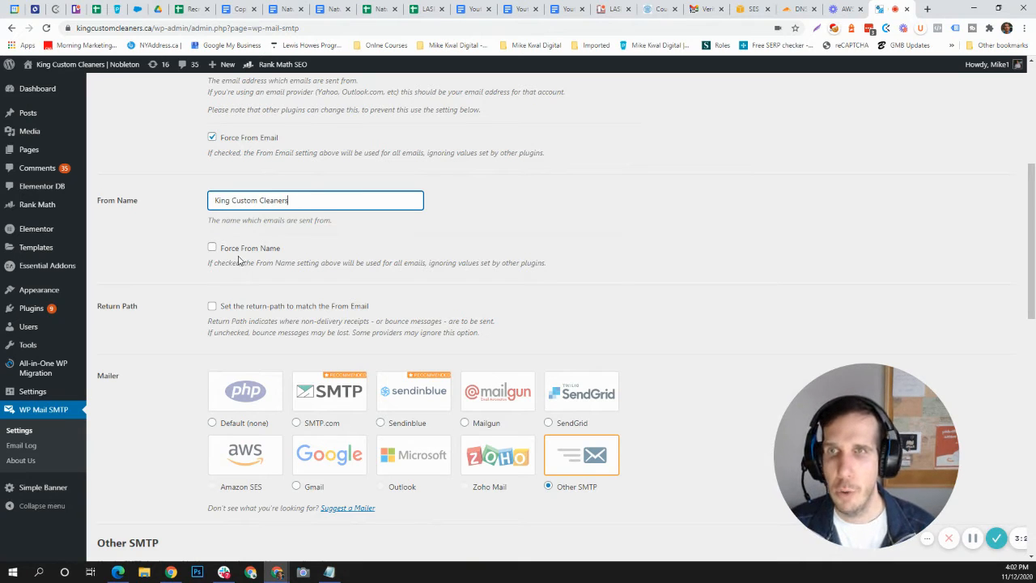
click(213, 247)
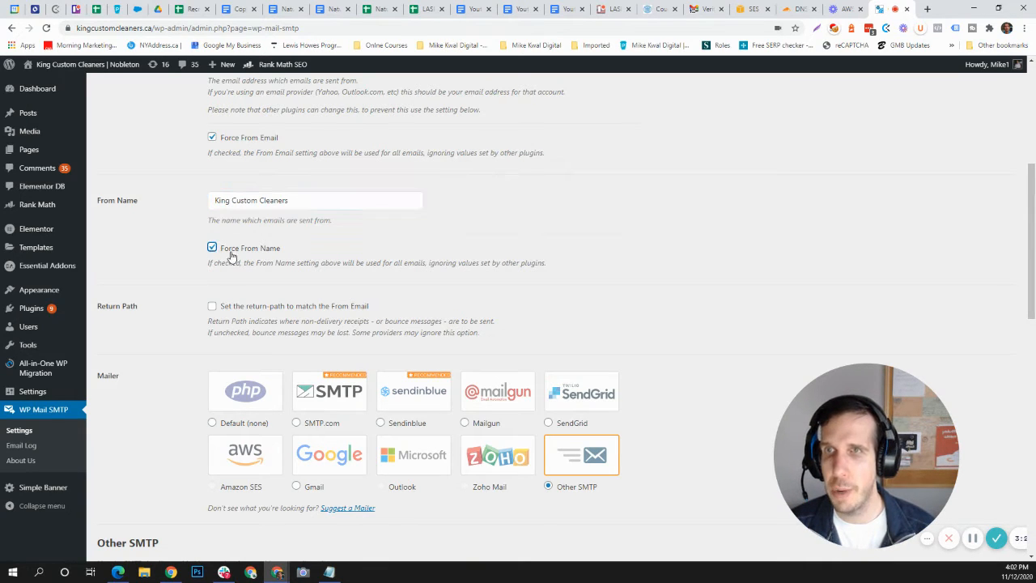
Step: Preview the settings of the Default (none) and SMTP.com mailers, and switch the mailer back to Other SMTP
scroll(474, 299, down, 2)
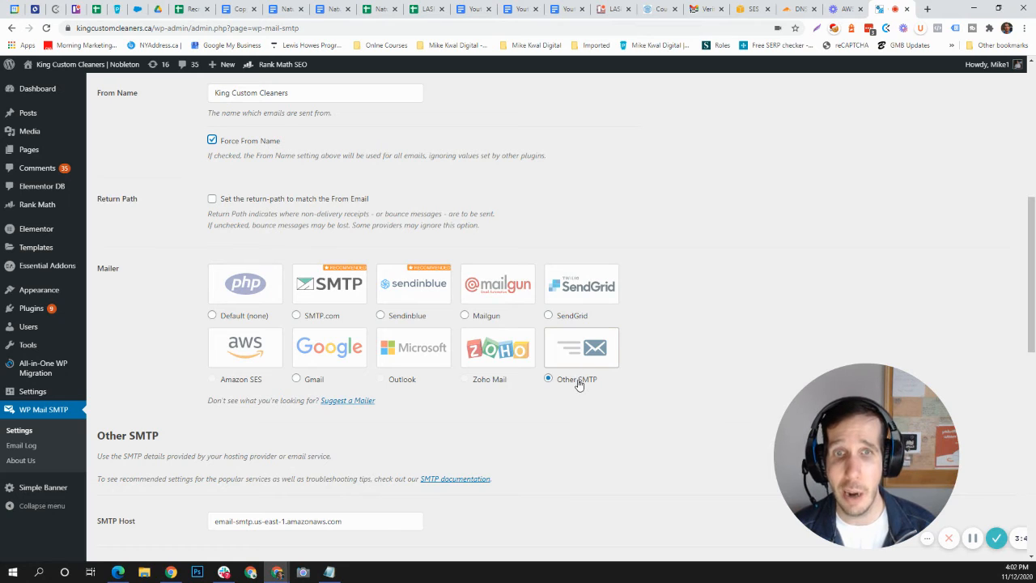
scroll(571, 376, down, 1)
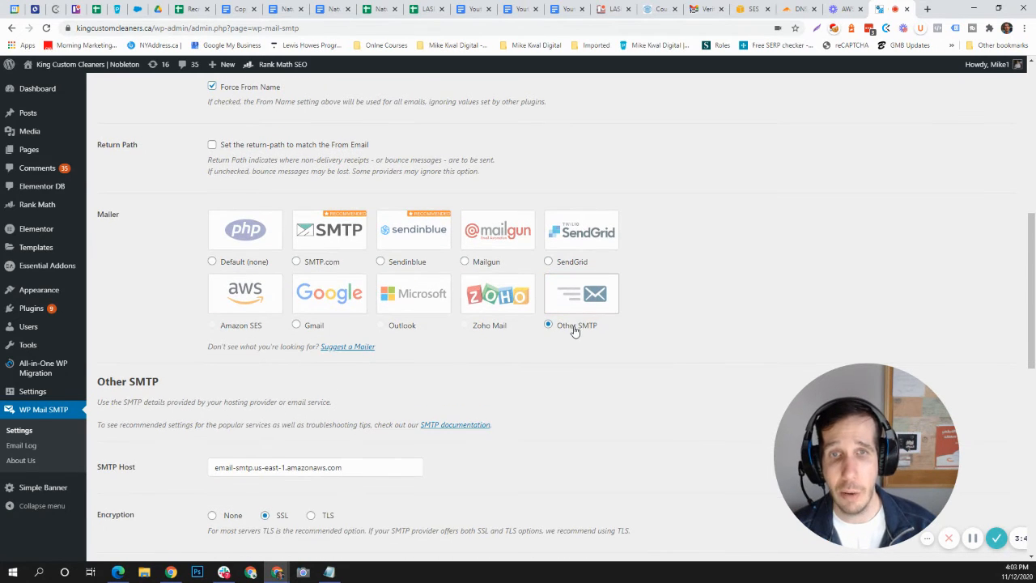
scroll(559, 340, down, 3)
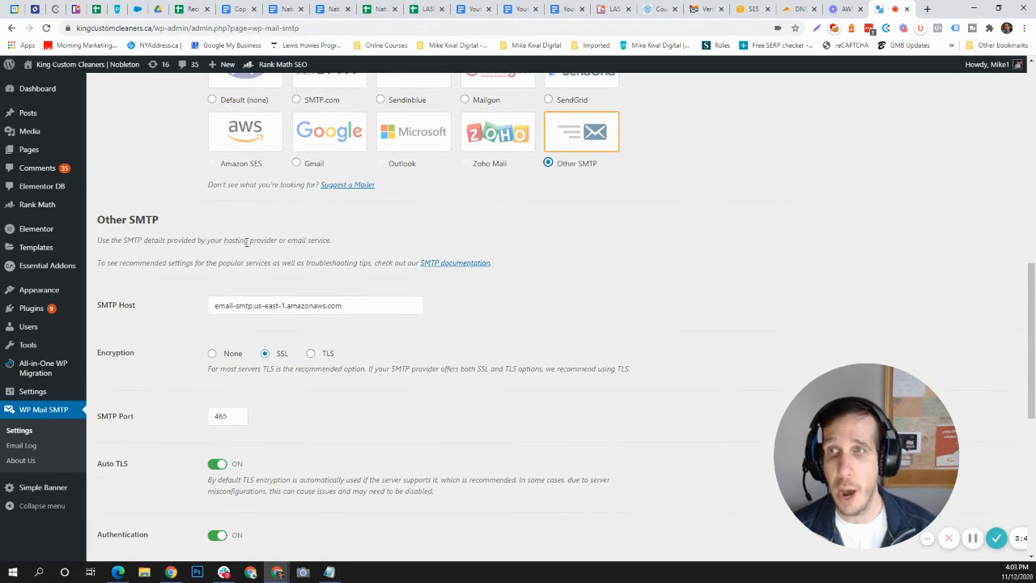
scroll(243, 195, up, 2)
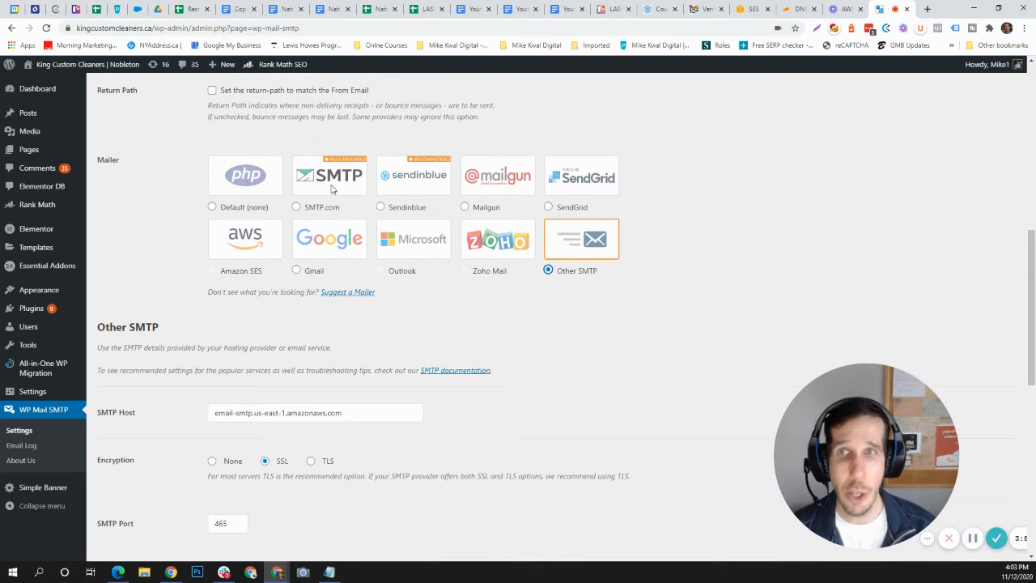
click(225, 207)
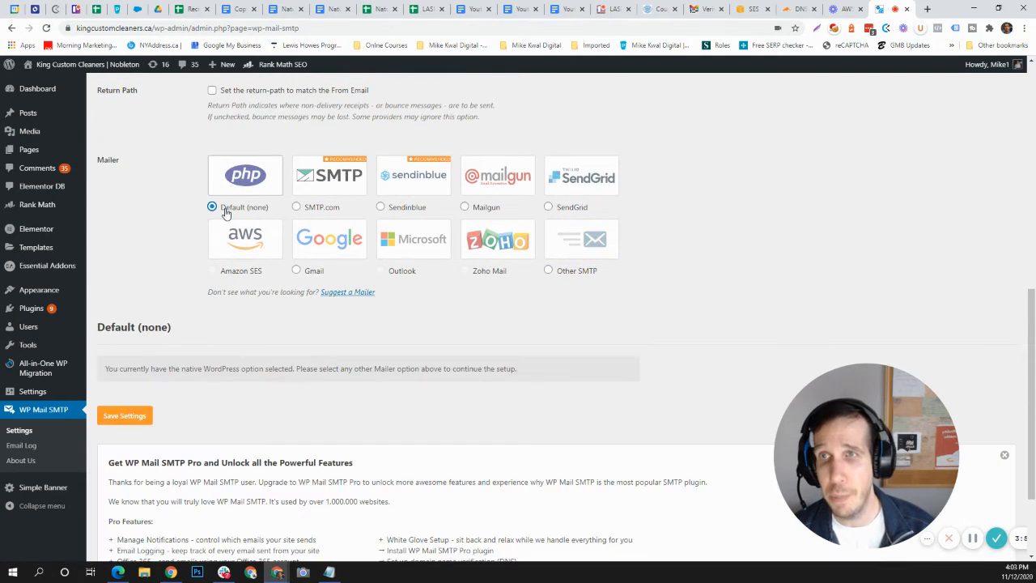
scroll(335, 310, down, 2)
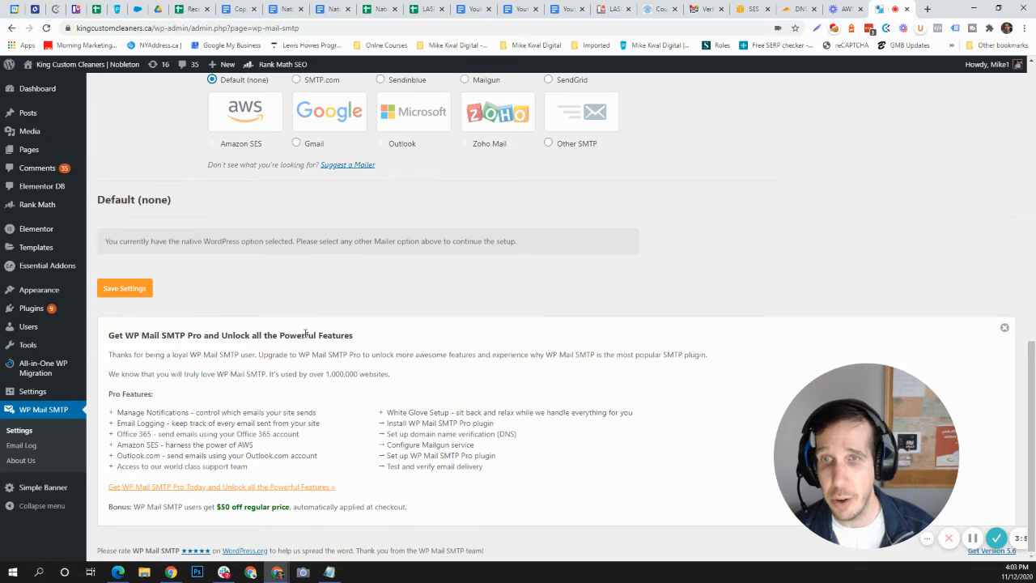
scroll(317, 264, up, 3)
scroll(306, 333, down, 2)
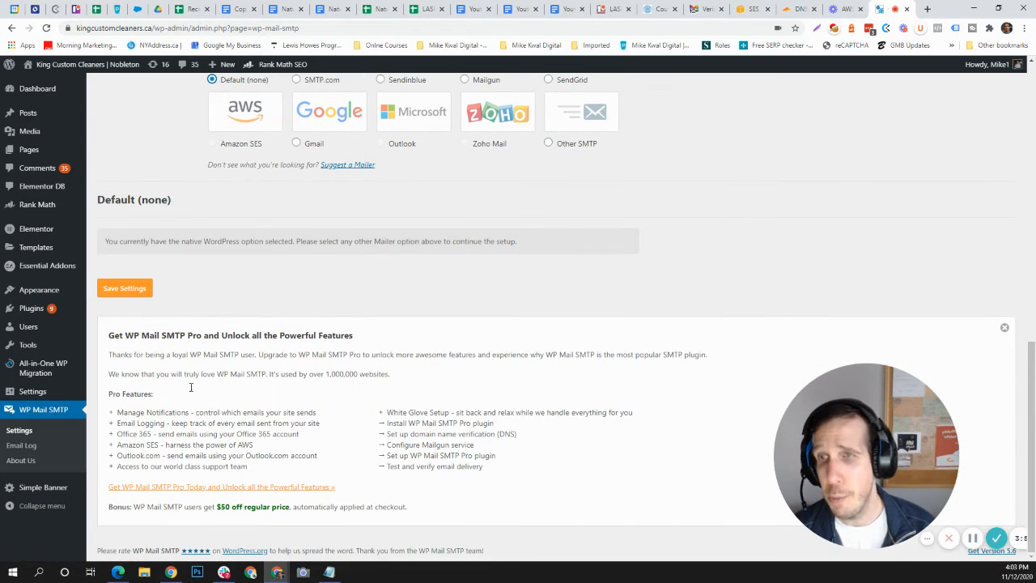
scroll(241, 366, up, 3)
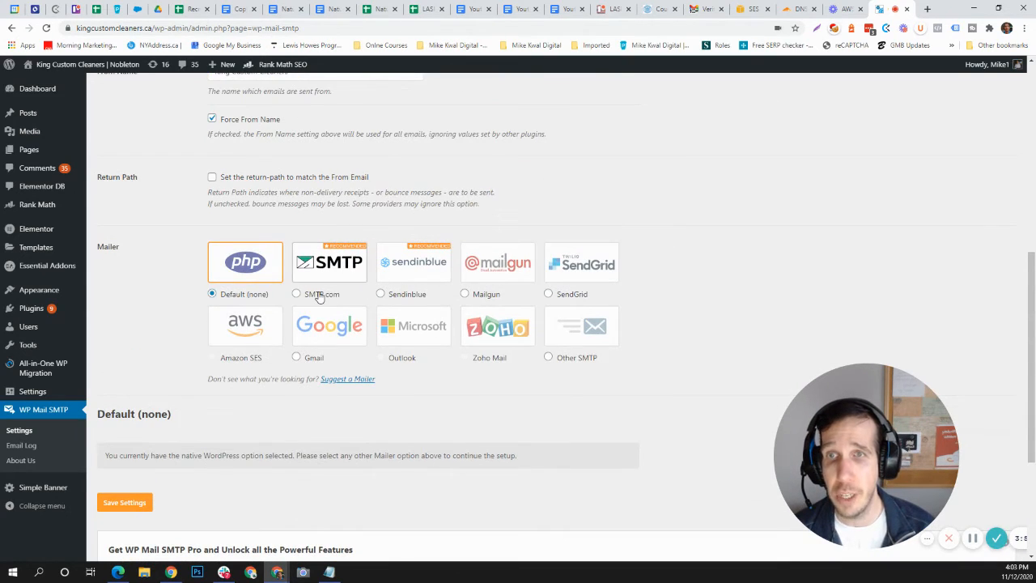
click(319, 295)
scroll(358, 412, down, 3)
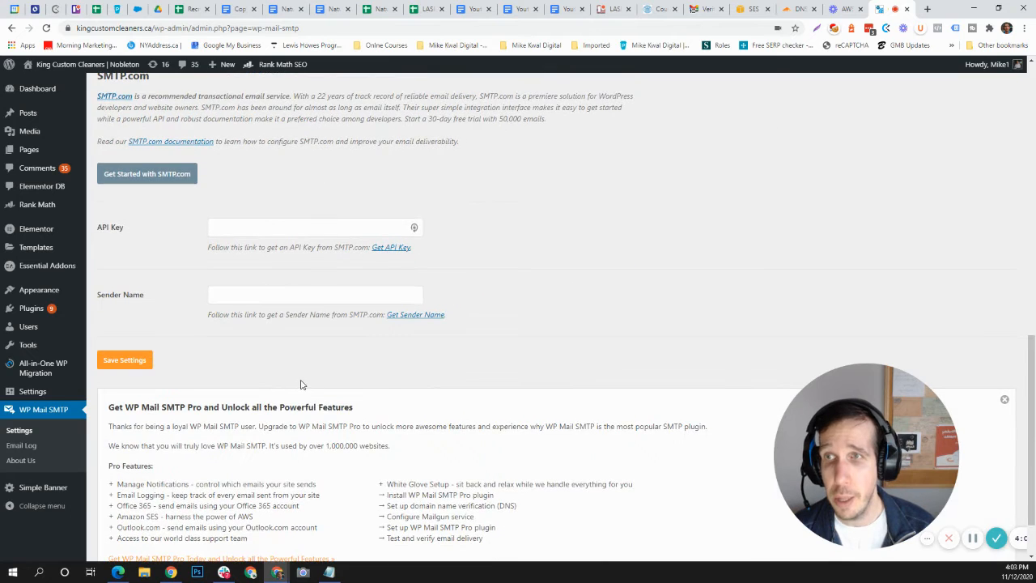
scroll(299, 380, up, 3)
scroll(299, 380, up, 1)
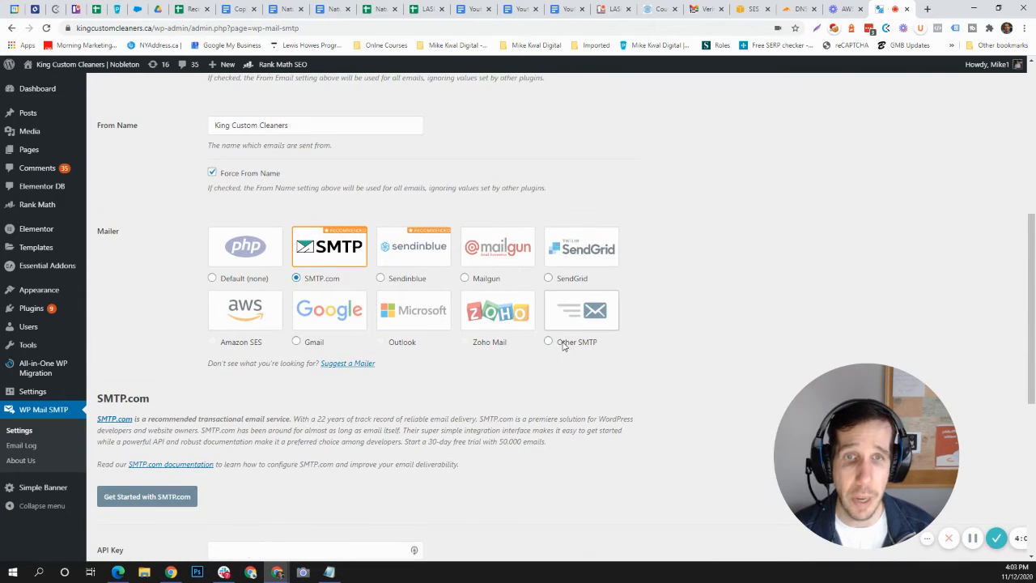
click(553, 342)
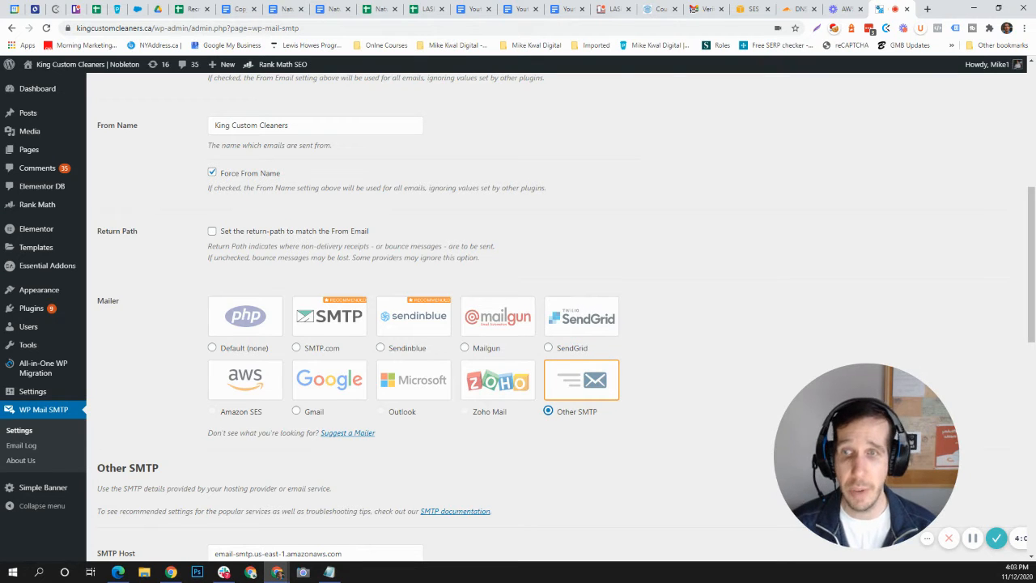
Step: Replace the SMTP Host with email-smtp.ca-central-1.amazonaws.com, copied from the server line of the Notepad notes
scroll(409, 445, down, 3)
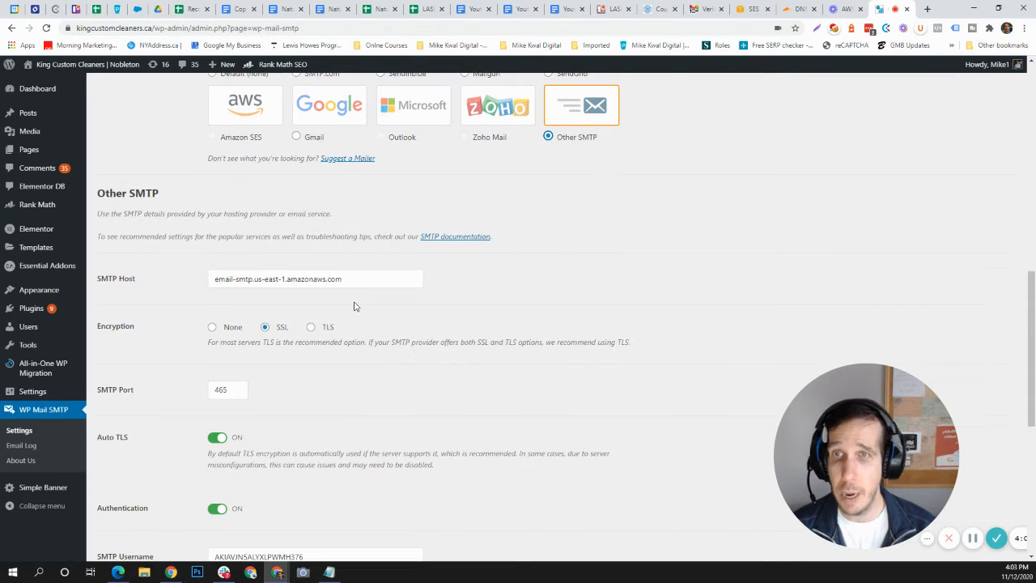
click(357, 277)
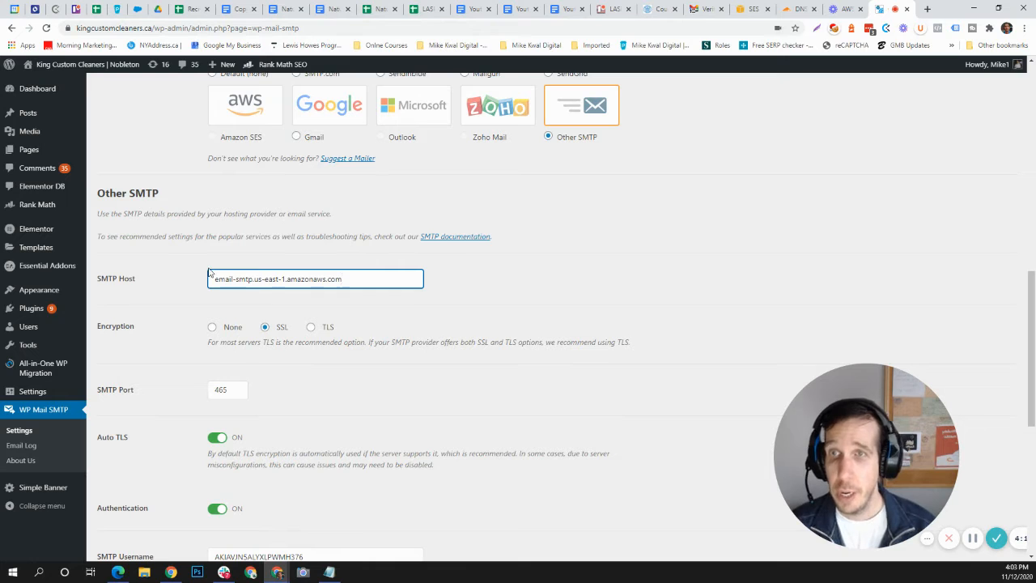
key(alt+Tab)
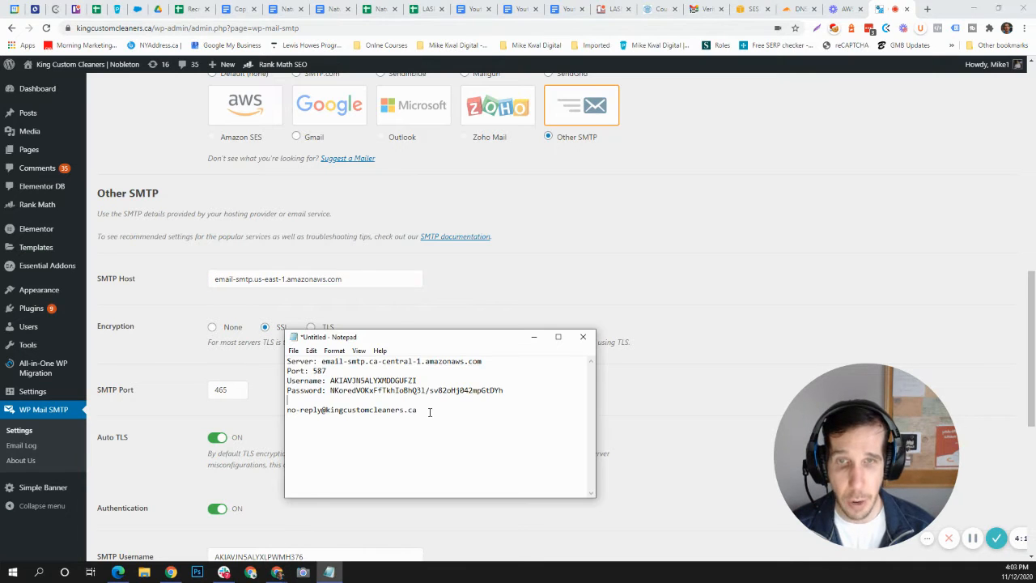
drag(443, 340, 665, 192)
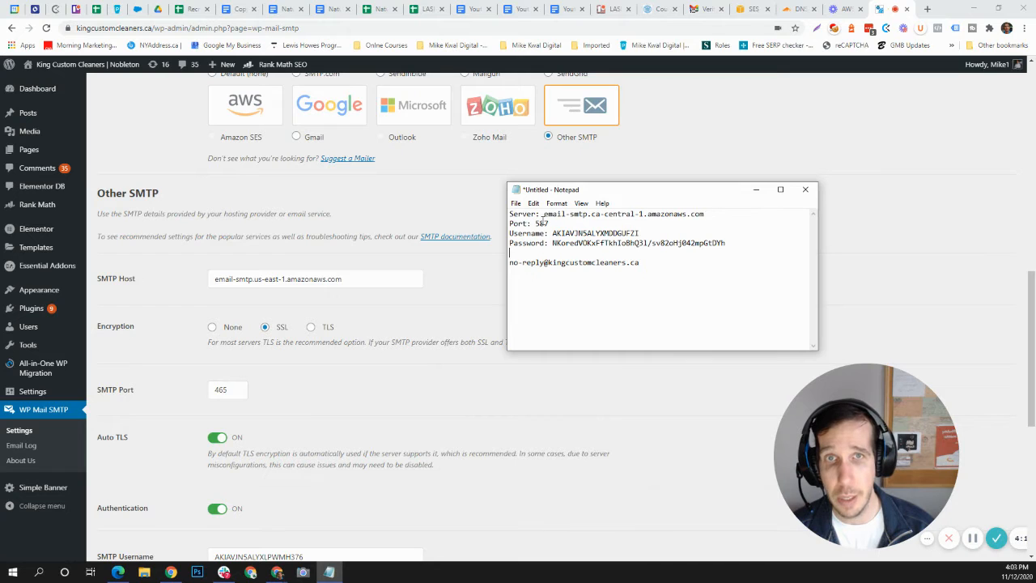
drag(545, 214, 704, 213)
key(ctrl+c)
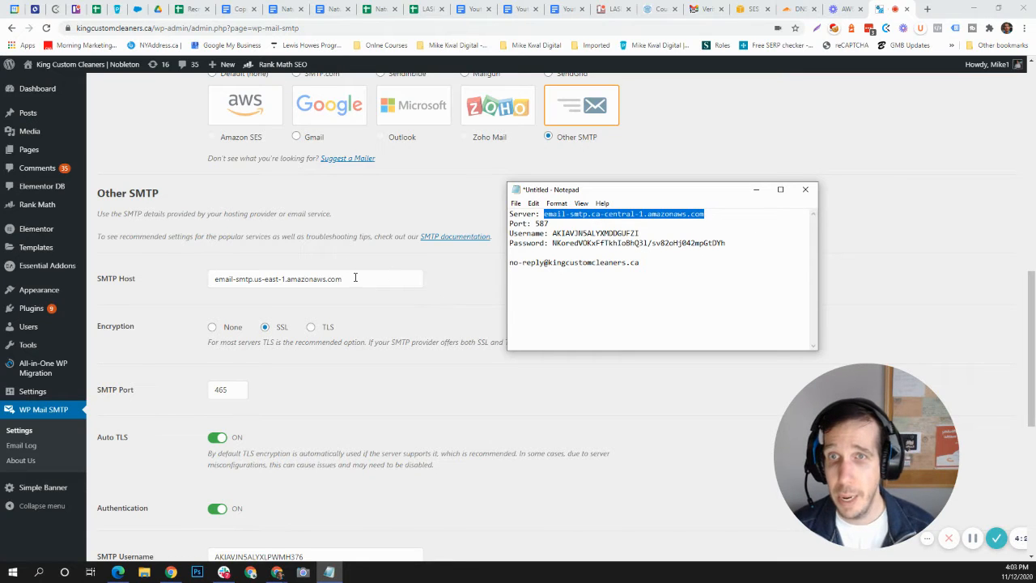
drag(356, 278, 154, 280)
key(ctrl+v)
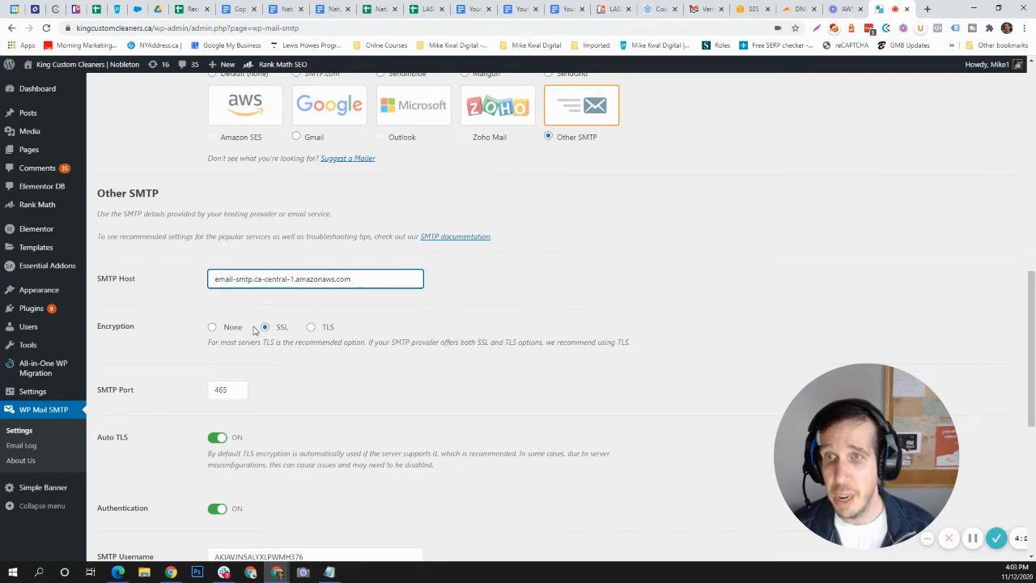
Step: Try the None and TLS encryption options, settle on SSL, and set the SMTP Port to 465
click(264, 328)
click(233, 328)
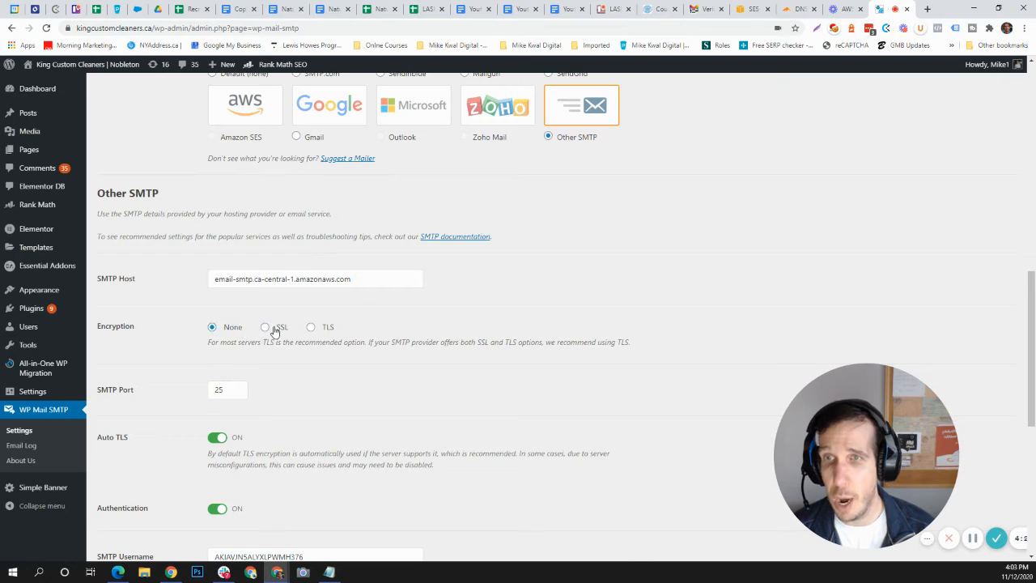
click(311, 328)
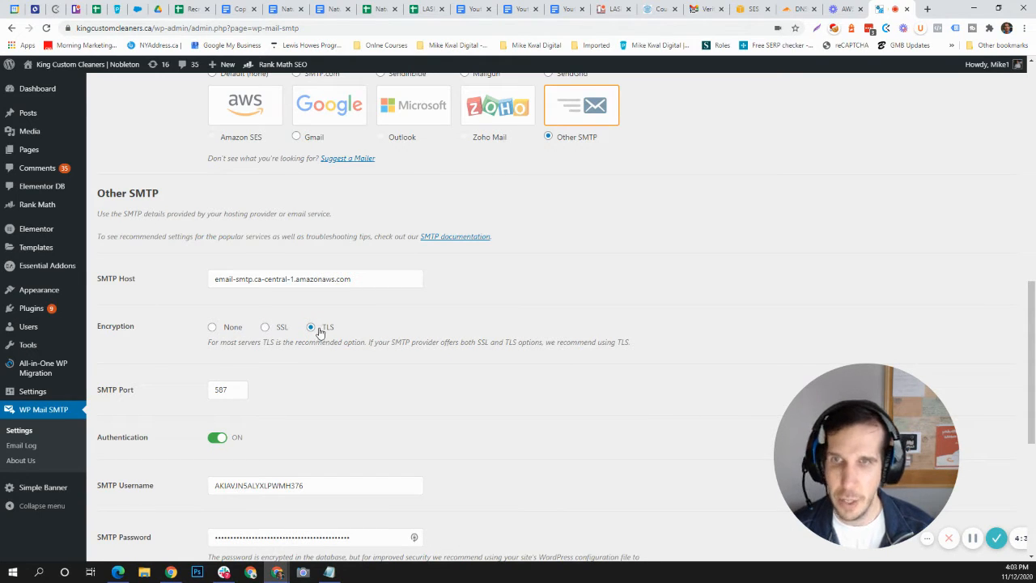
click(265, 328)
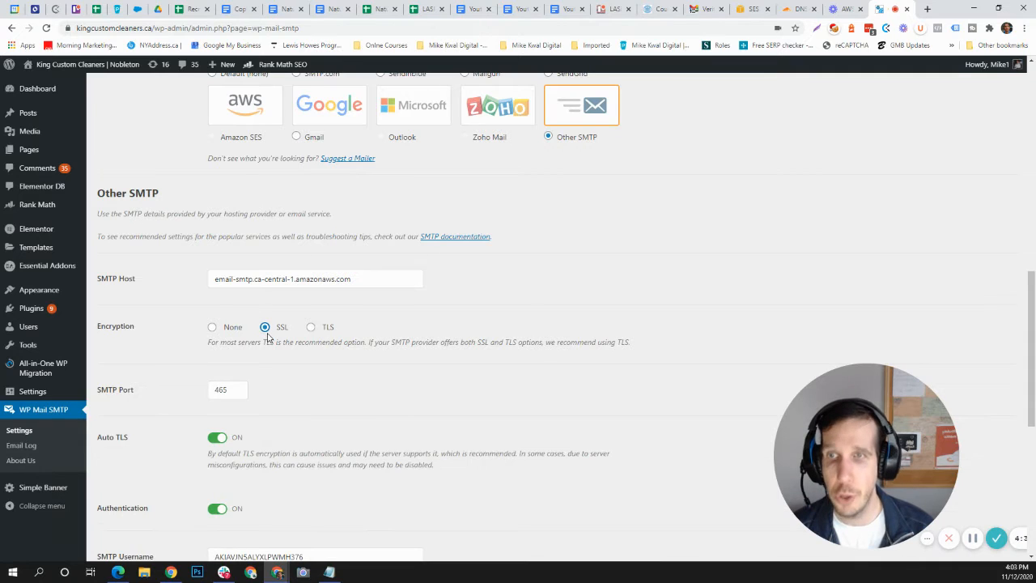
click(226, 390)
drag(227, 391, 167, 409)
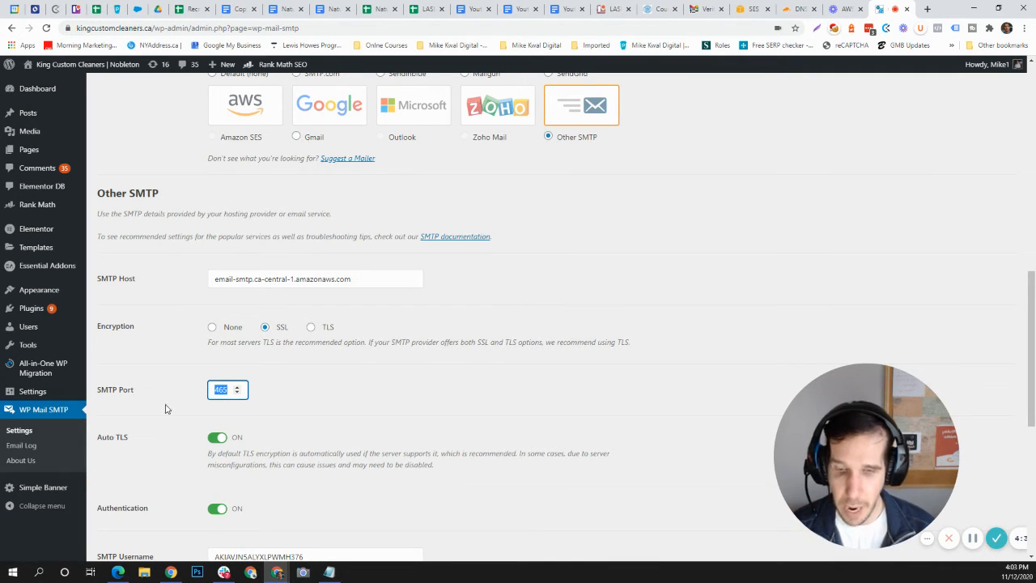
text(465)
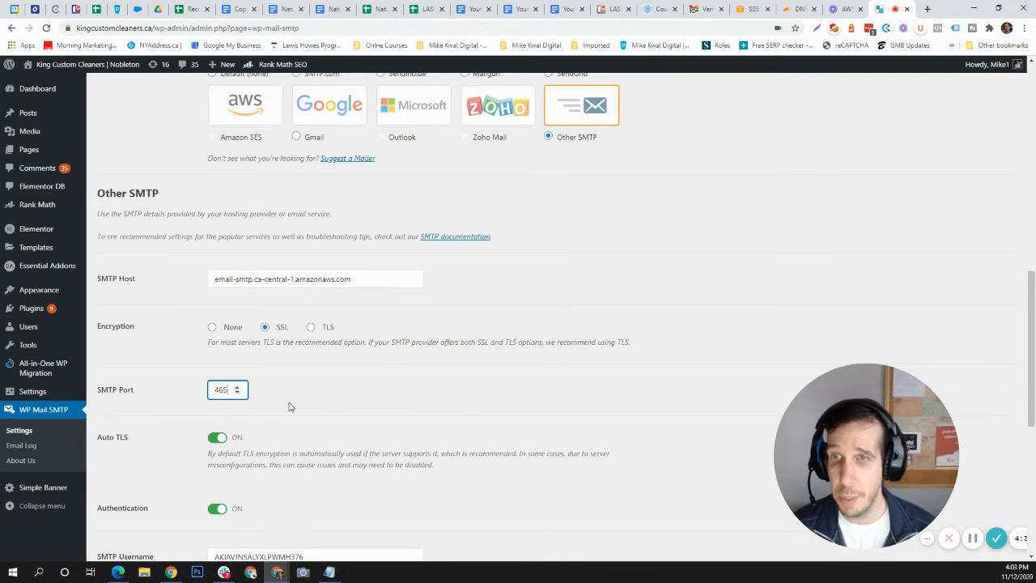
Step: Change the port in the Notepad notes to 465 so they match the plugin's SMTP Port setting
scroll(313, 374, down, 2)
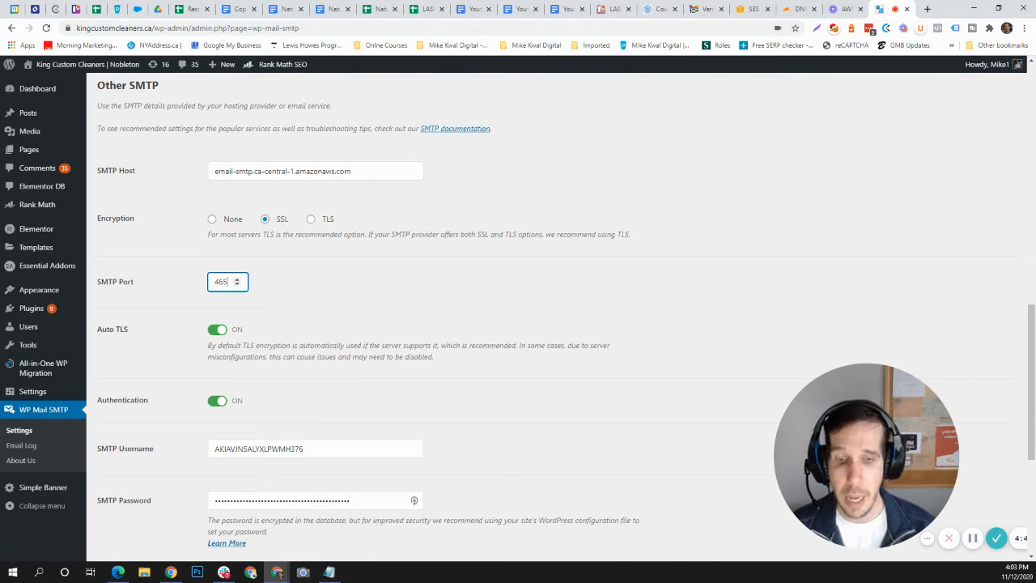
key(alt+Tab)
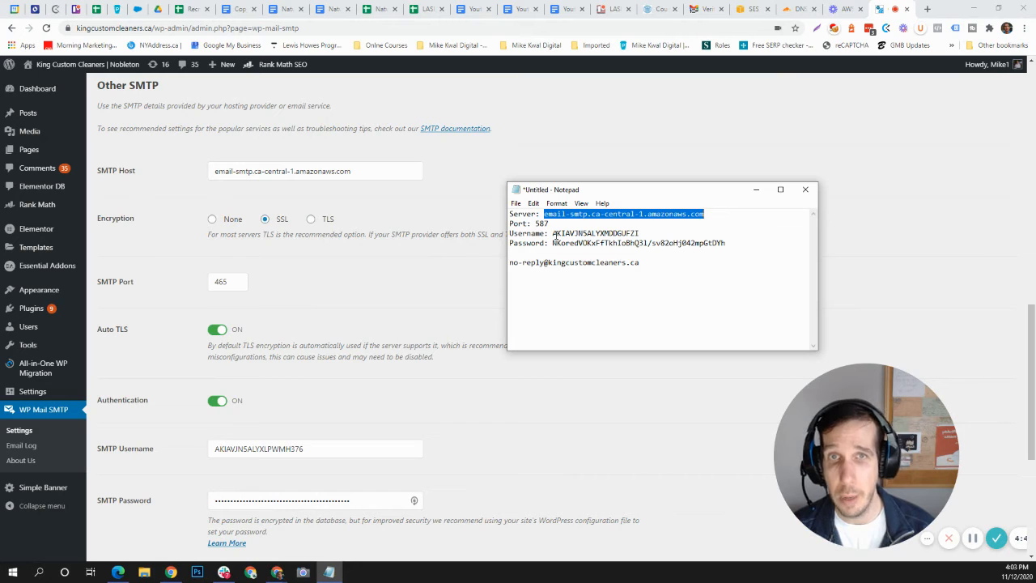
drag(535, 224, 554, 221)
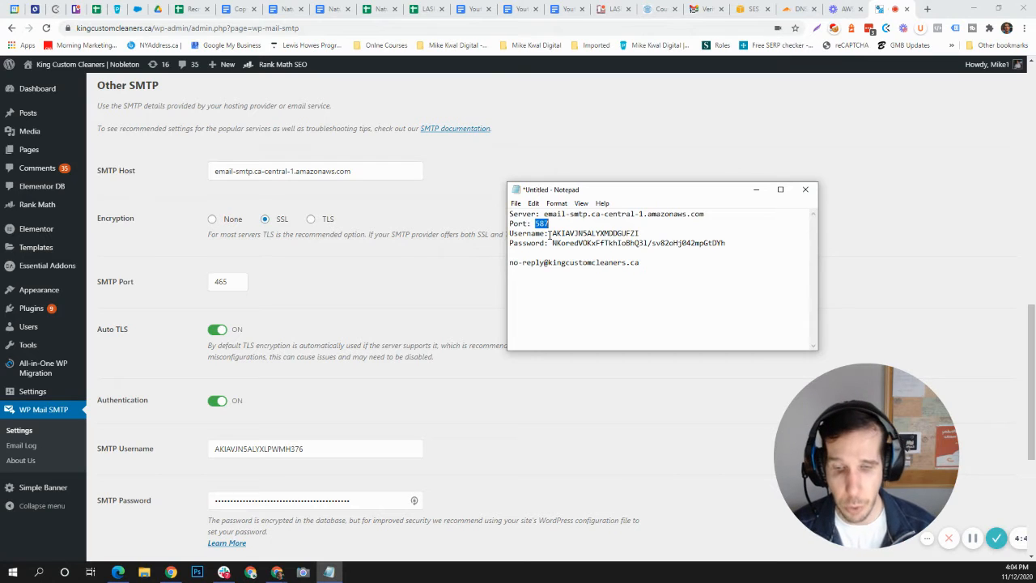
text(465)
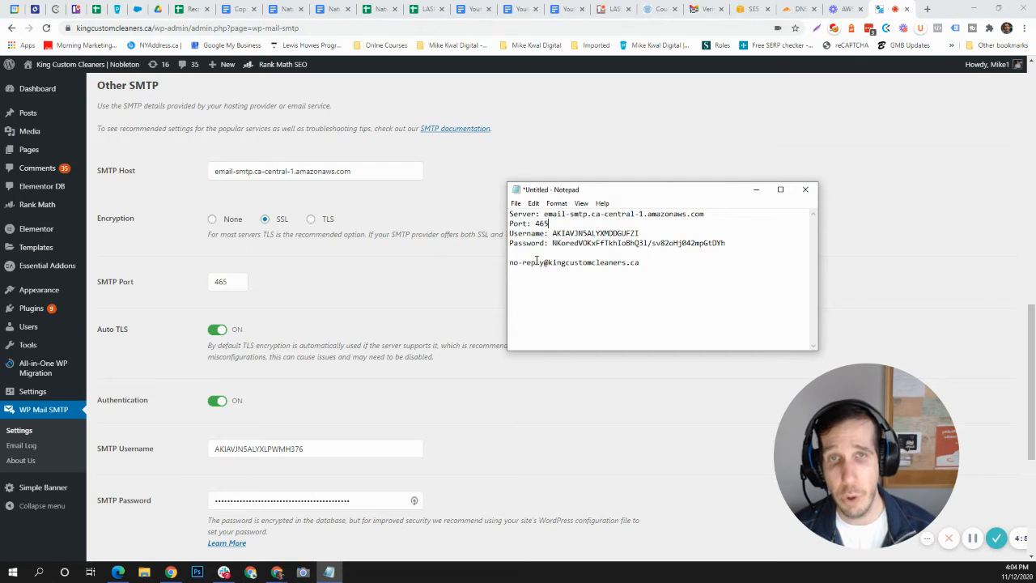
Step: Replace the SMTP Username with the username copied from the Notepad notes
double_click(580, 233)
key(ctrl+c)
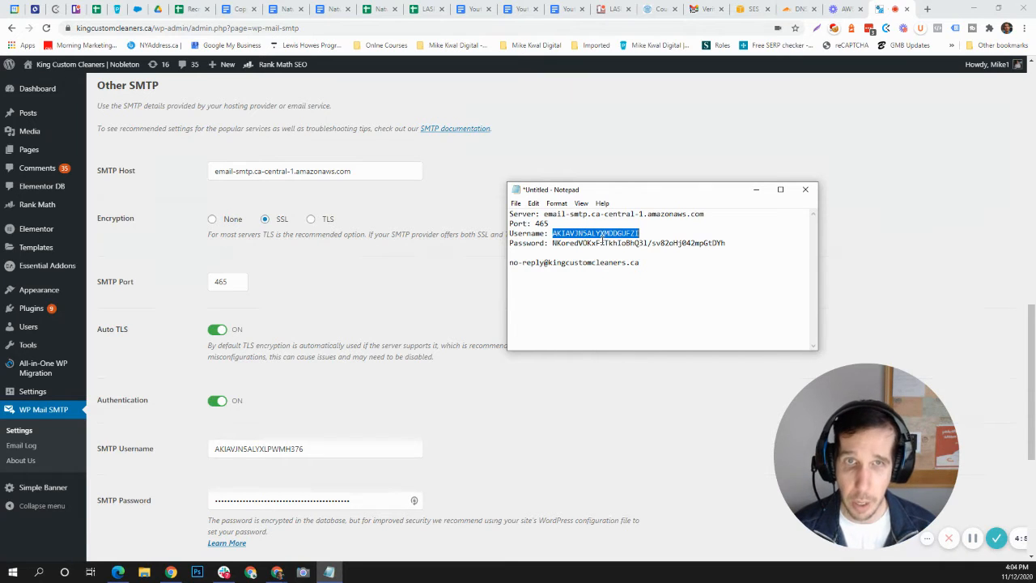
click(404, 381)
drag(311, 447, 100, 467)
key(ctrl+v)
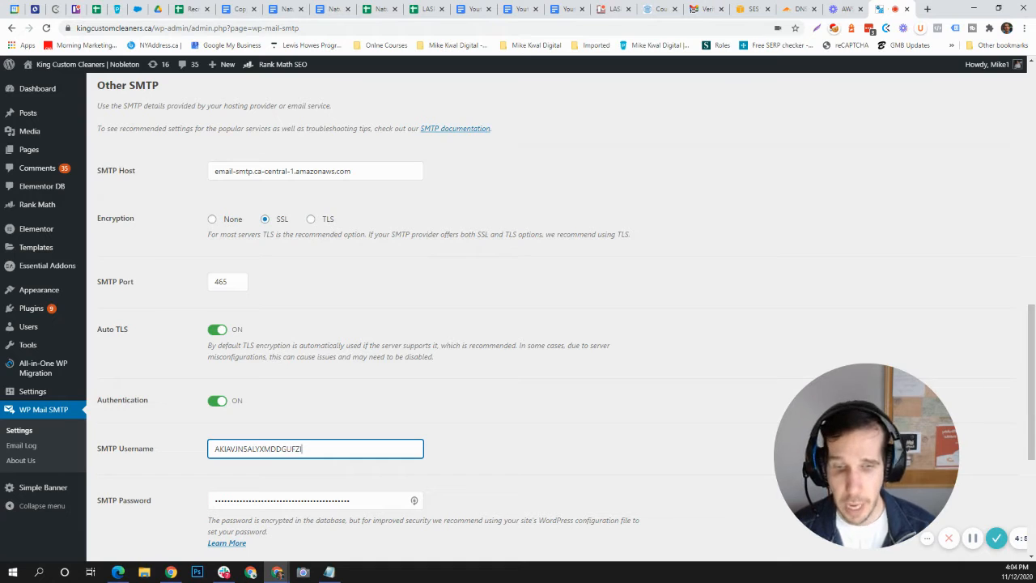
Step: Replace the SMTP Password with the password copied from the Notepad notes and save the plugin settings
key(alt+Tab)
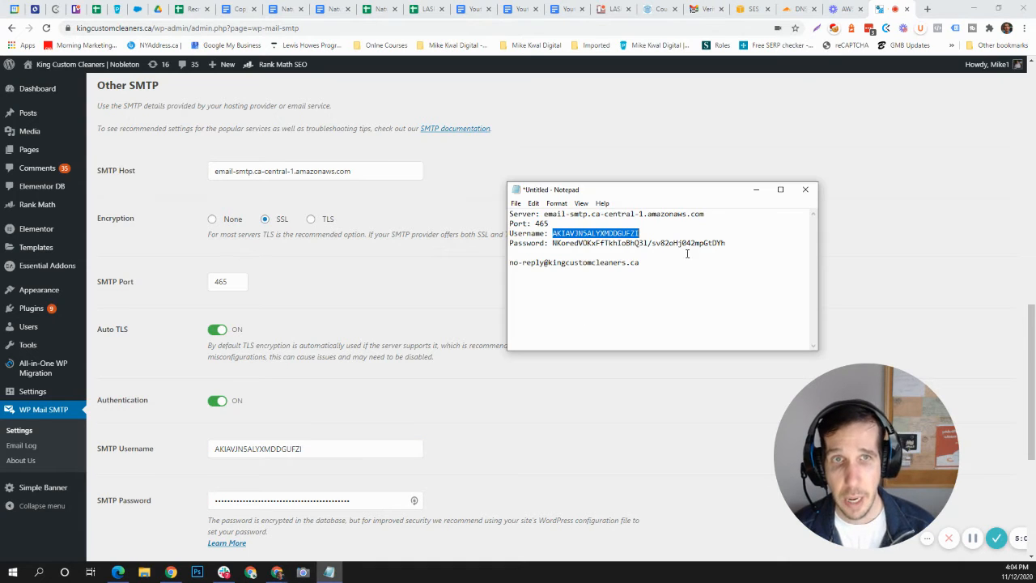
drag(737, 243, 552, 243)
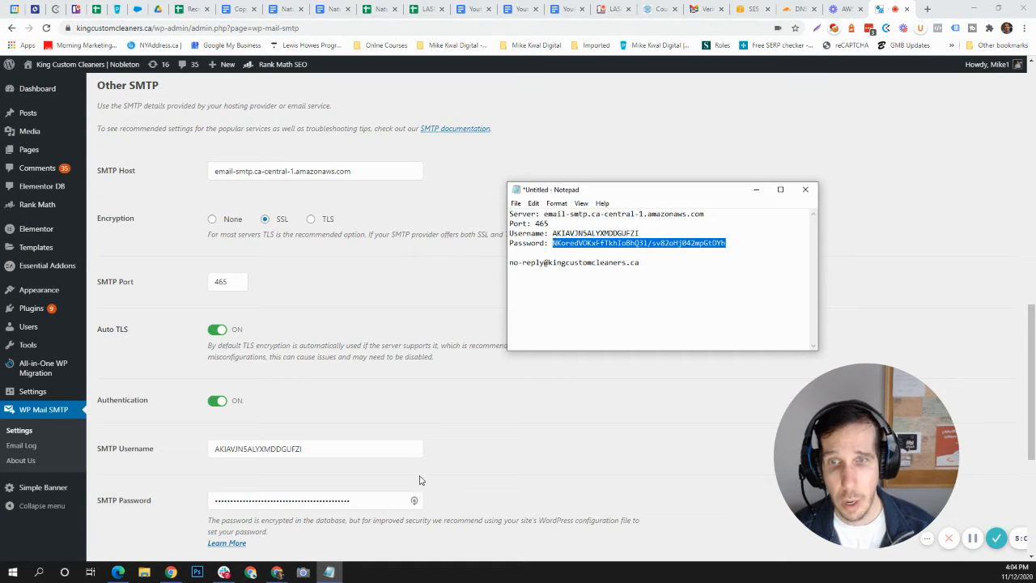
drag(392, 500, 152, 517)
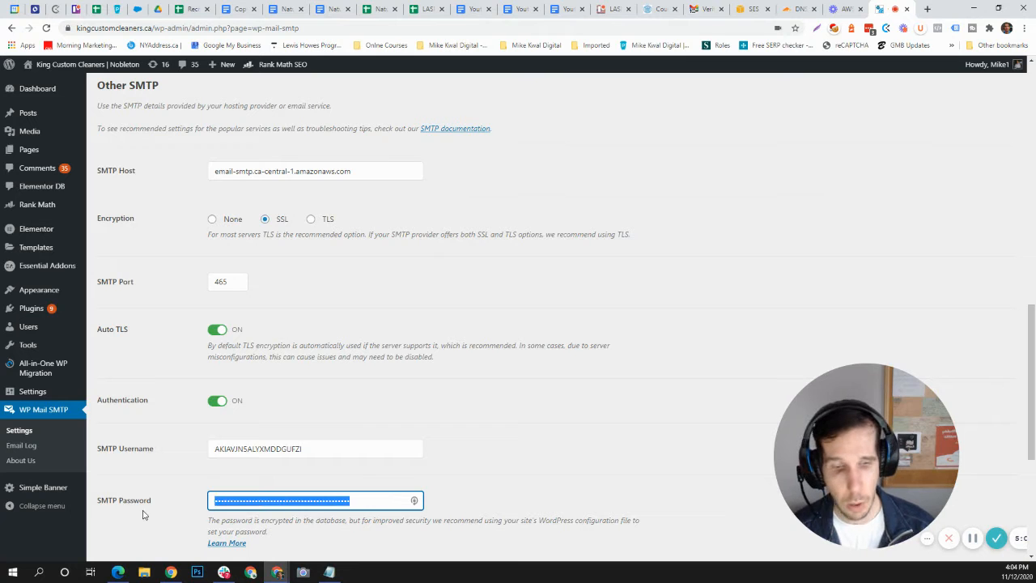
key(BackSpace)
key(ctrl+v)
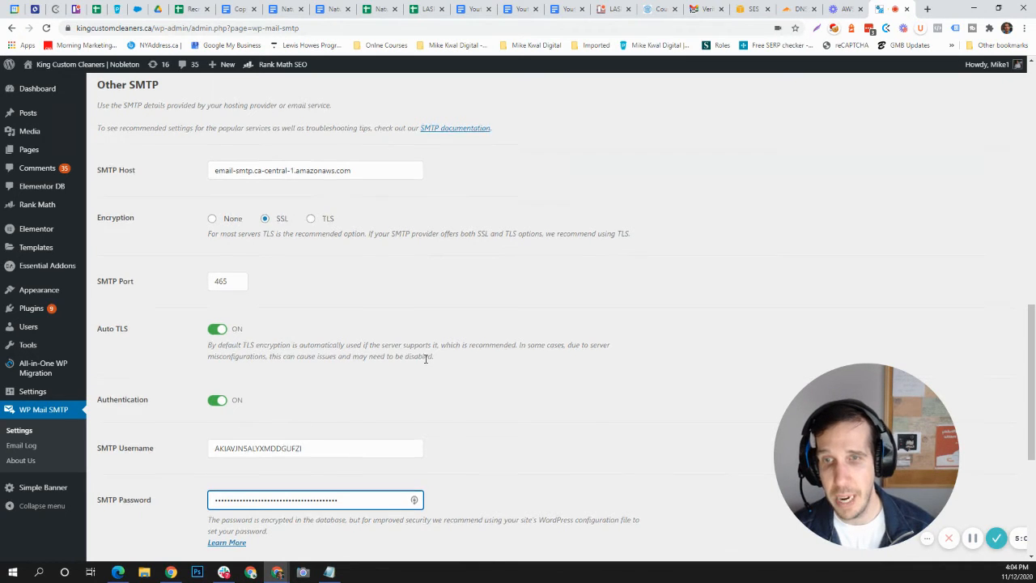
scroll(364, 380, down, 3)
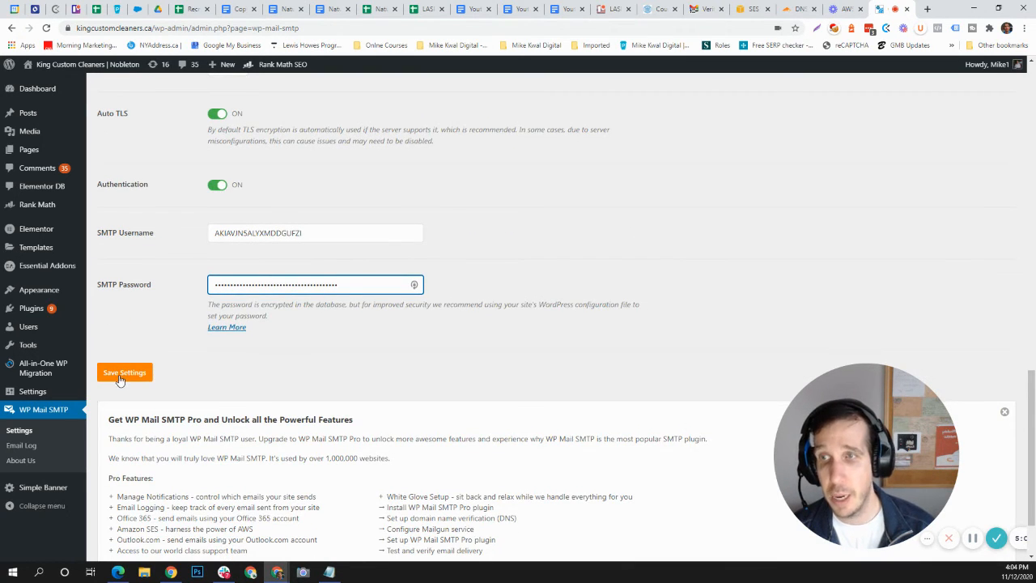
click(115, 375)
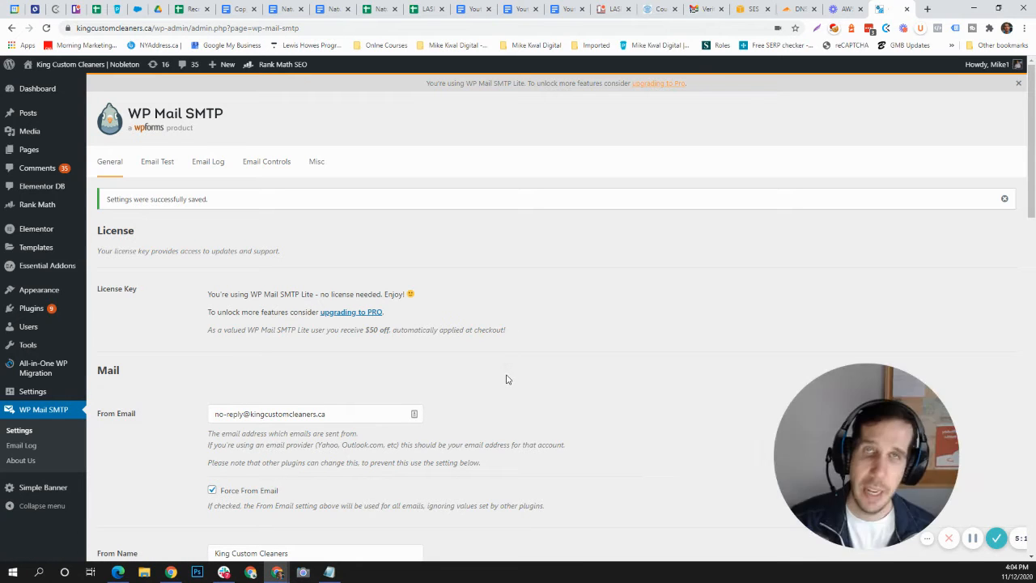
Step: Send a test email in HTML format to the prefilled recipient address and read through the test result
click(153, 176)
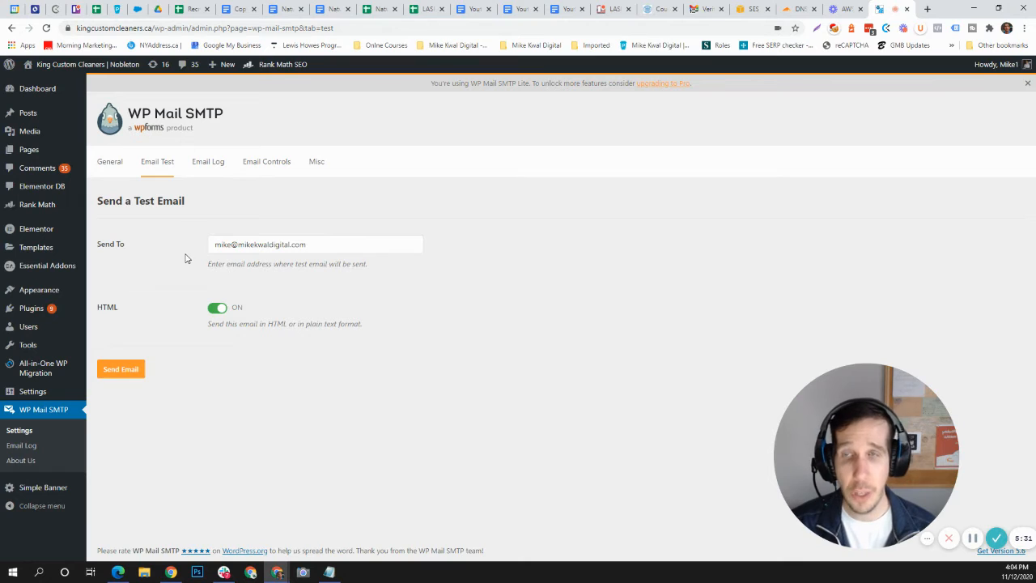
click(220, 244)
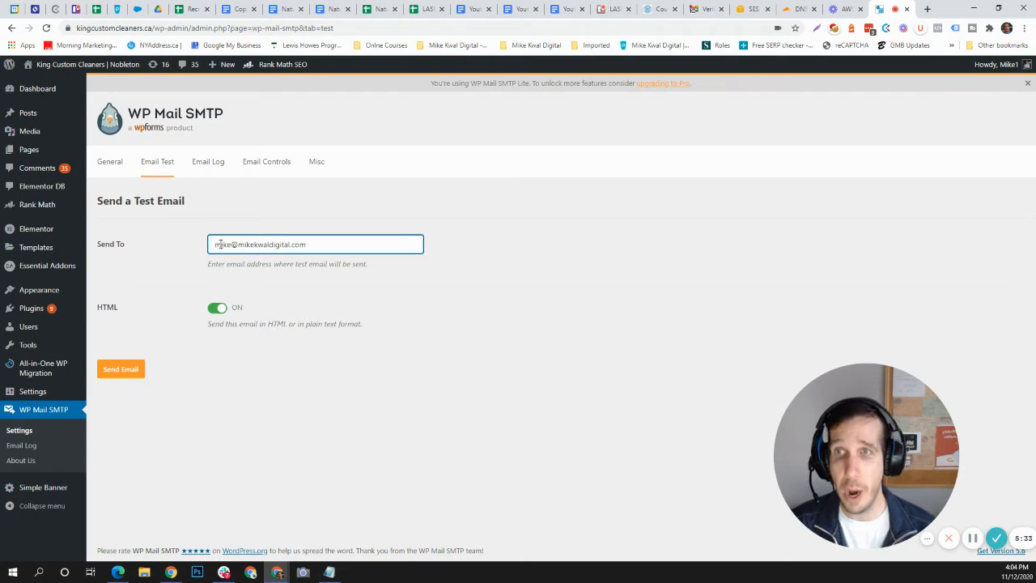
drag(215, 244, 327, 261)
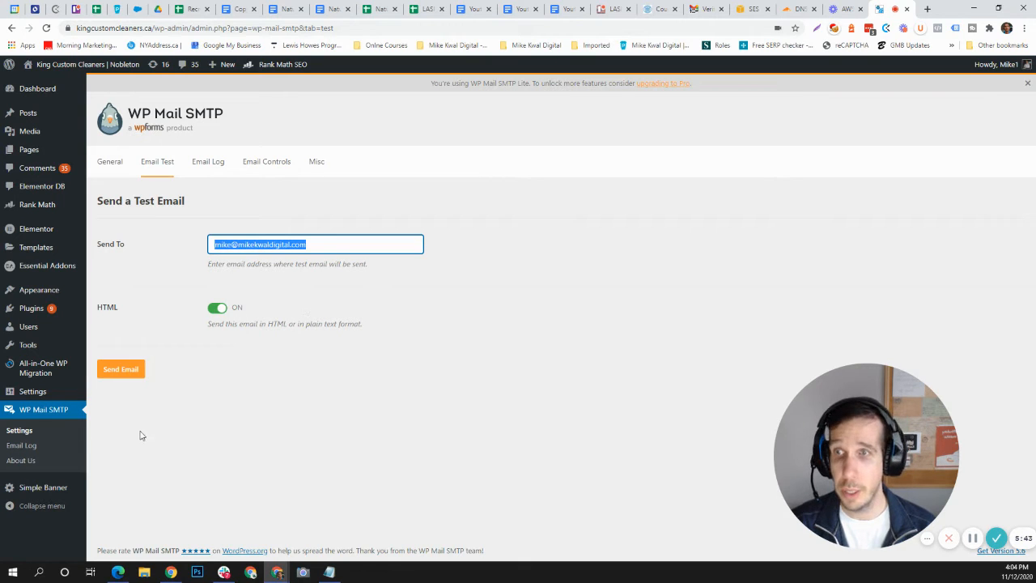
click(126, 373)
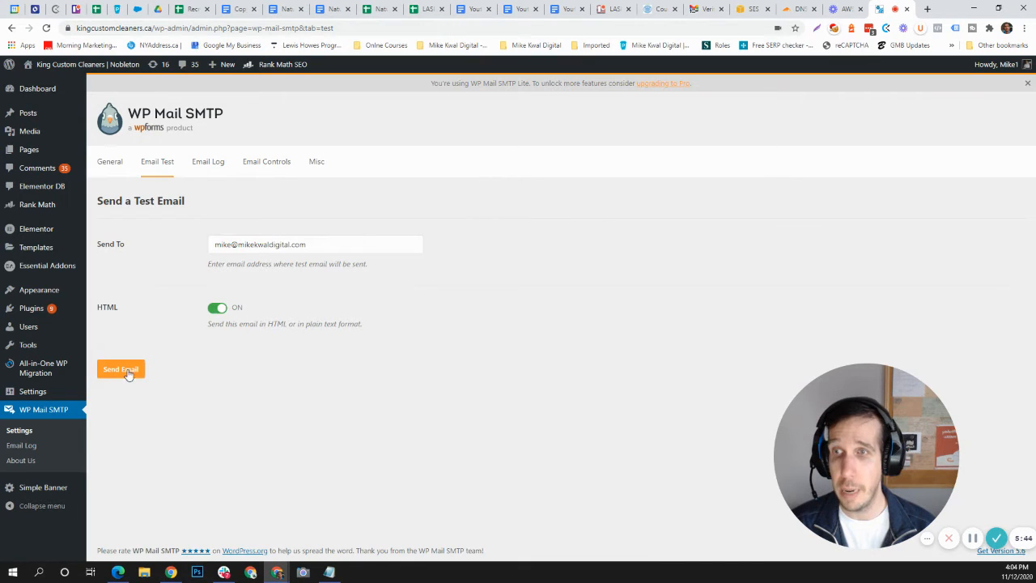
click(219, 310)
click(217, 310)
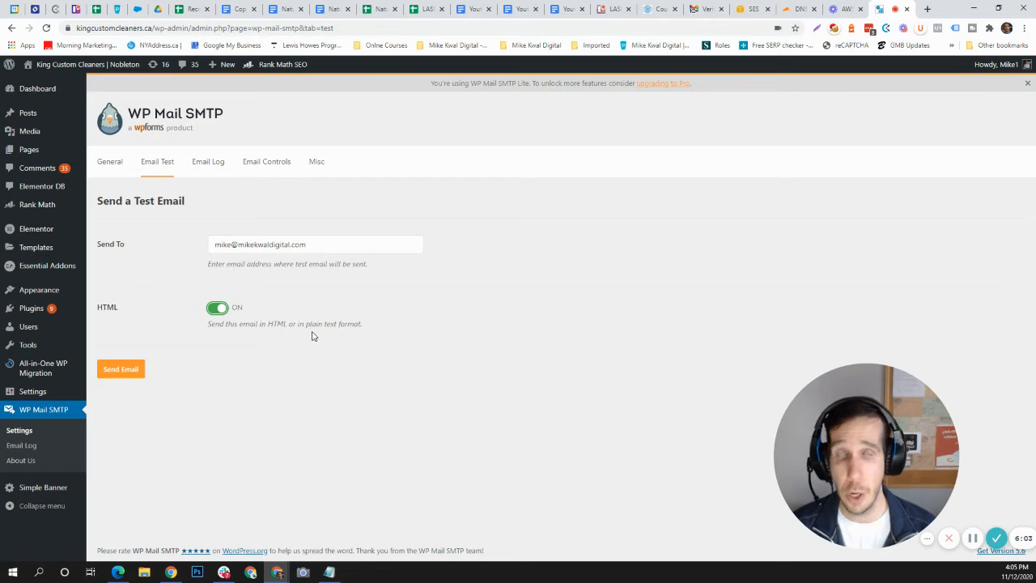
click(121, 374)
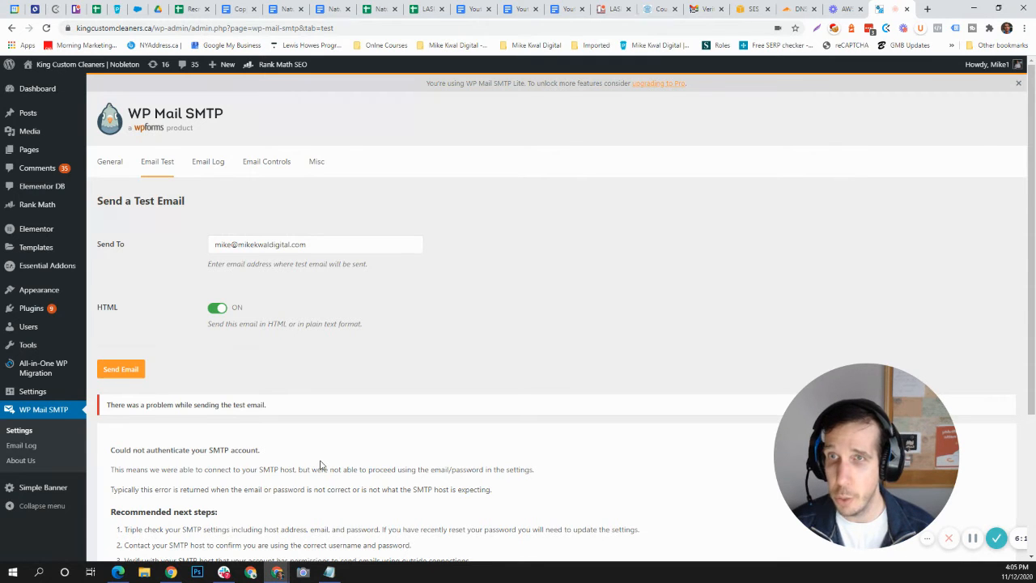
scroll(322, 468, down, 2)
scroll(327, 466, down, 1)
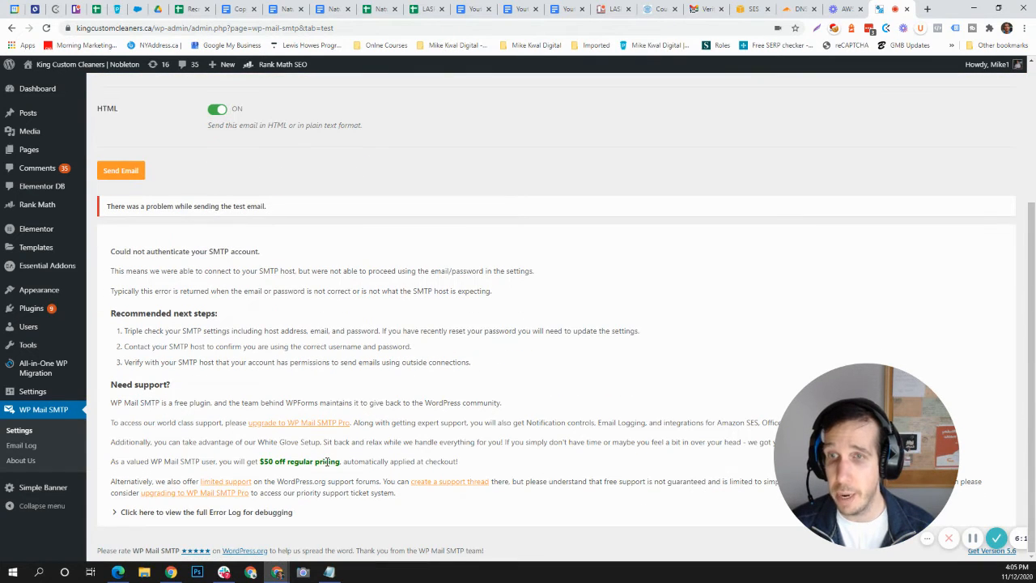
scroll(332, 454, up, 3)
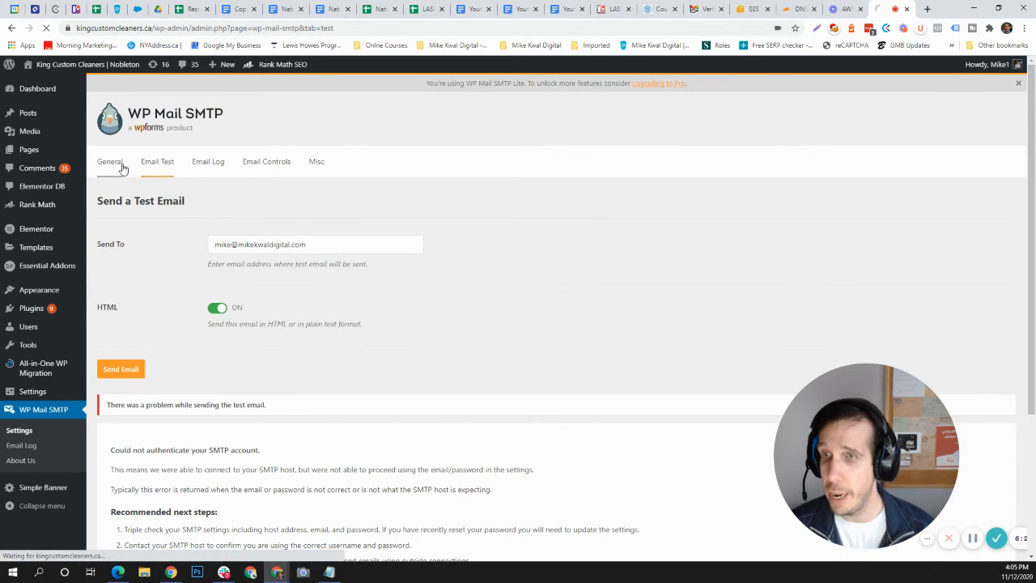
Step: Return to the general settings and check the Other SMTP host, encryption, port and username against the Notepad notes
click(122, 166)
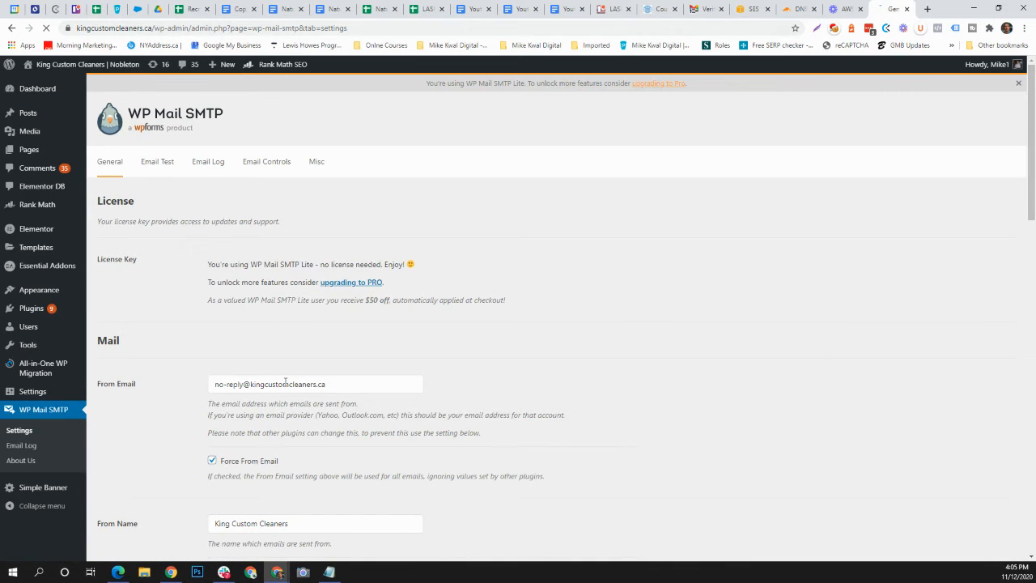
scroll(323, 389, down, 5)
scroll(335, 382, down, 3)
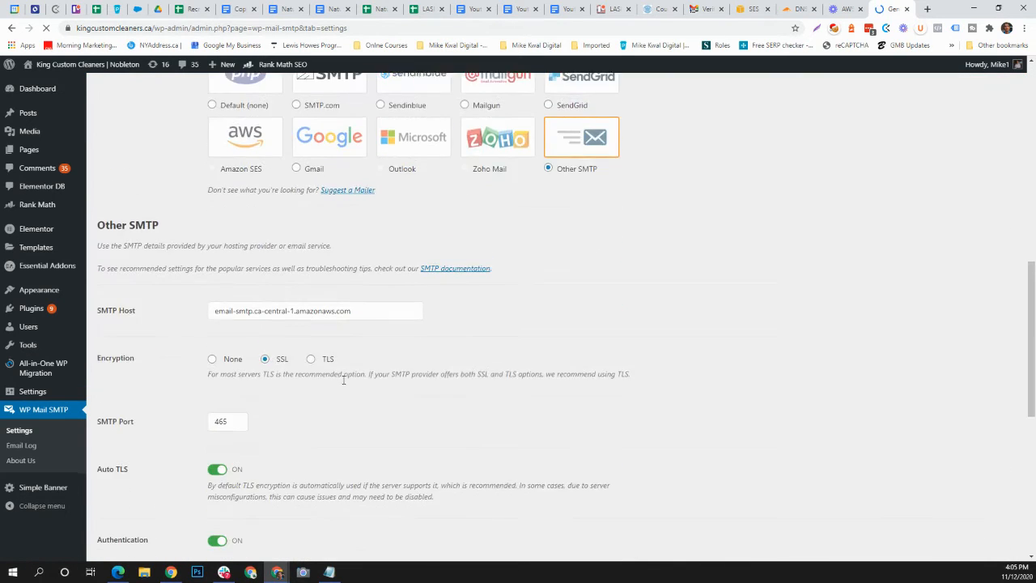
key(alt+Tab)
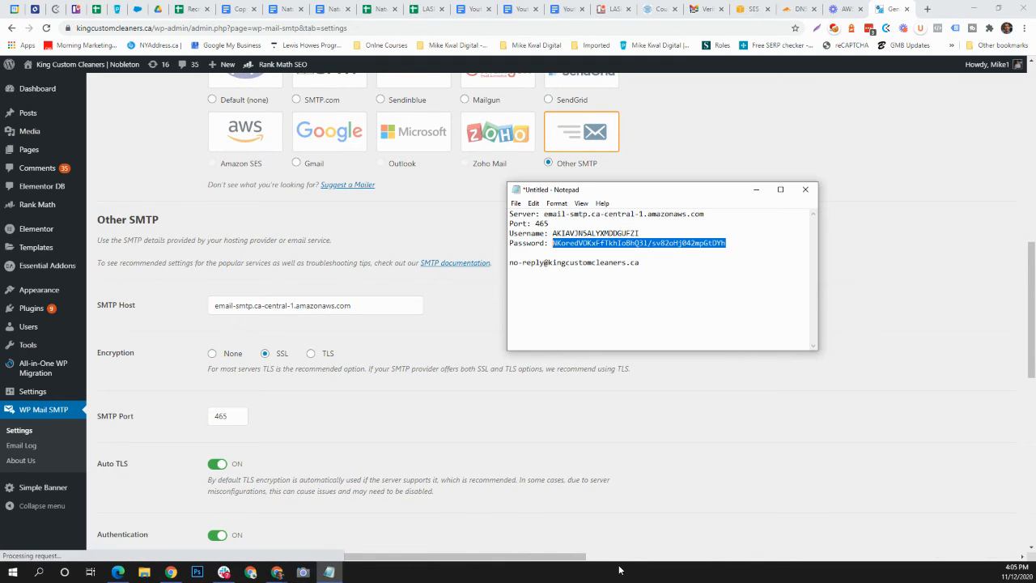
click(580, 243)
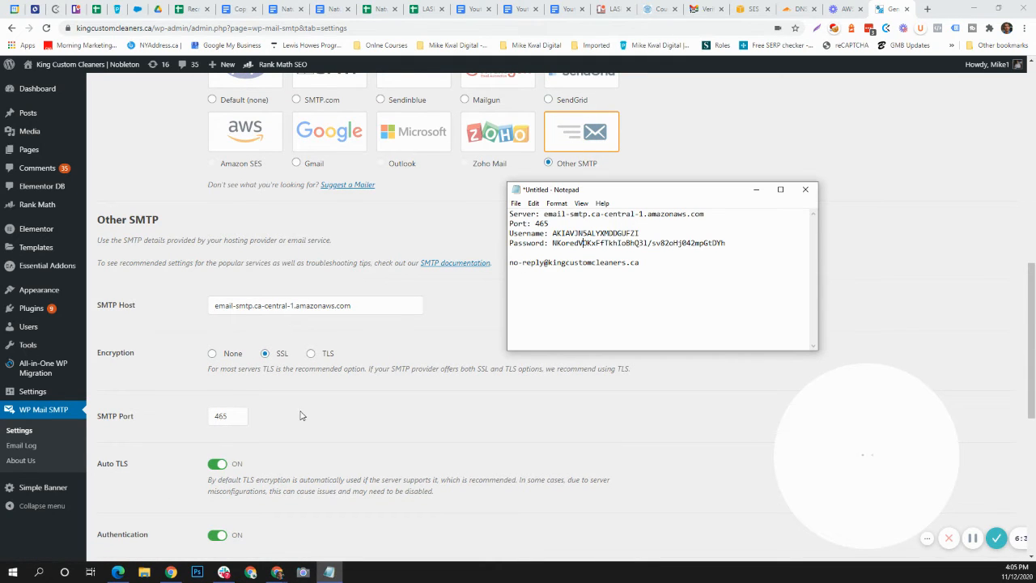
key(alt+Tab)
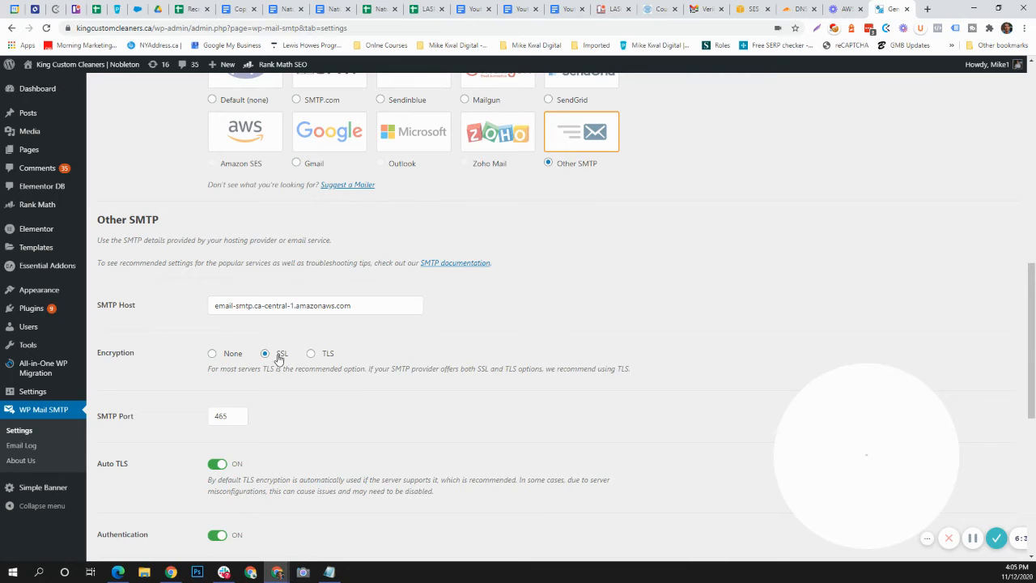
click(233, 414)
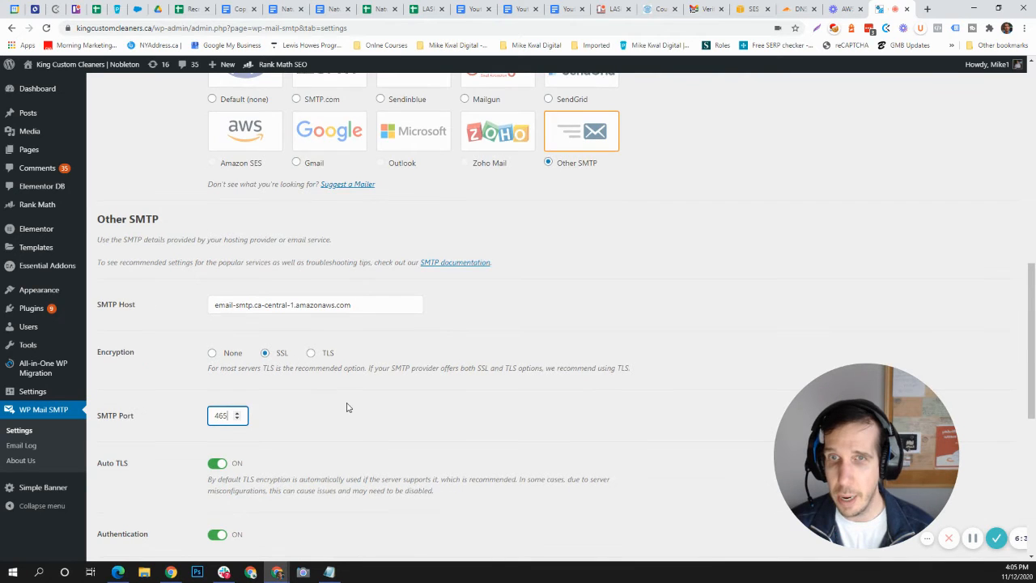
scroll(347, 407, down, 5)
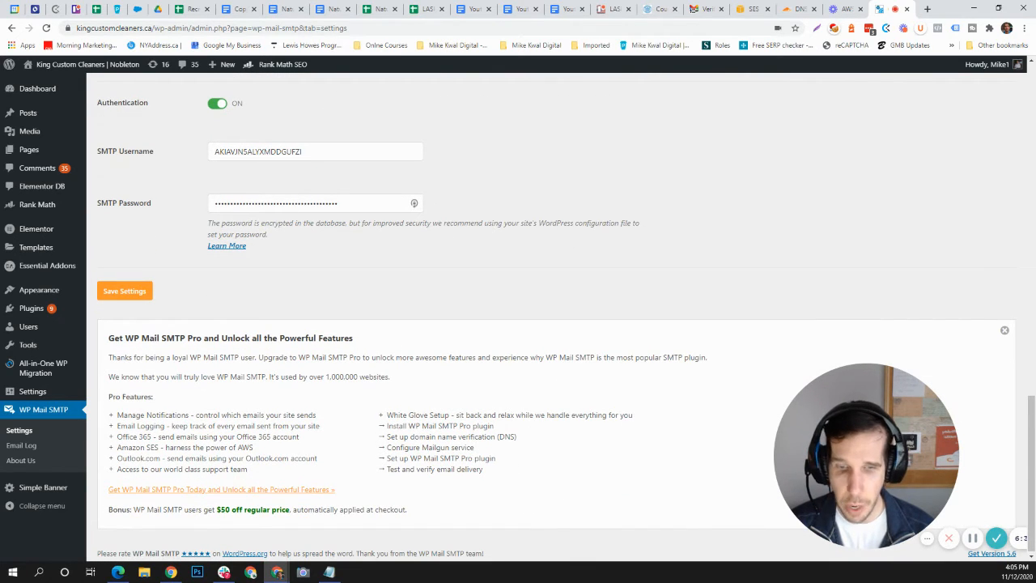
key(alt+Tab)
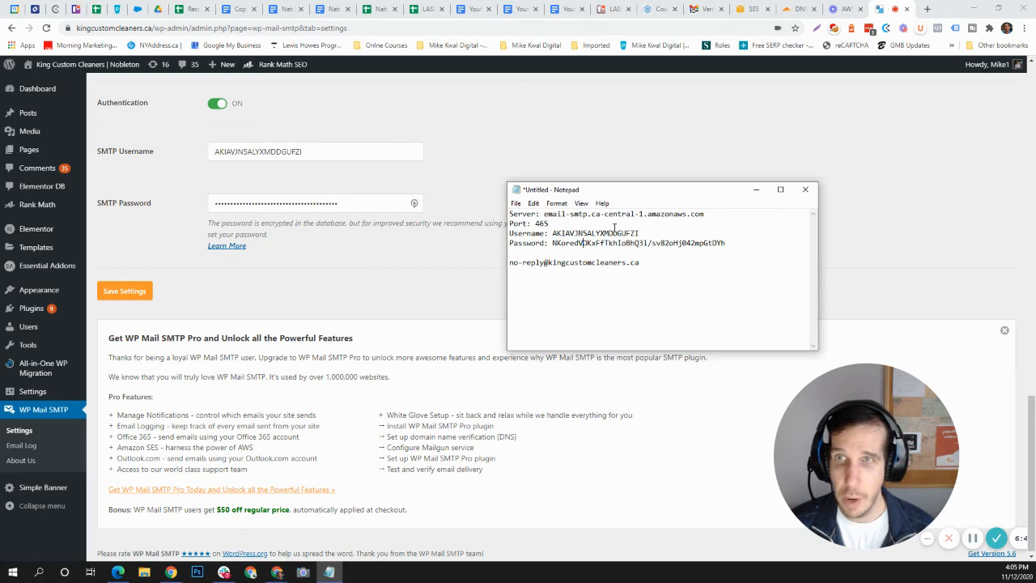
click(340, 153)
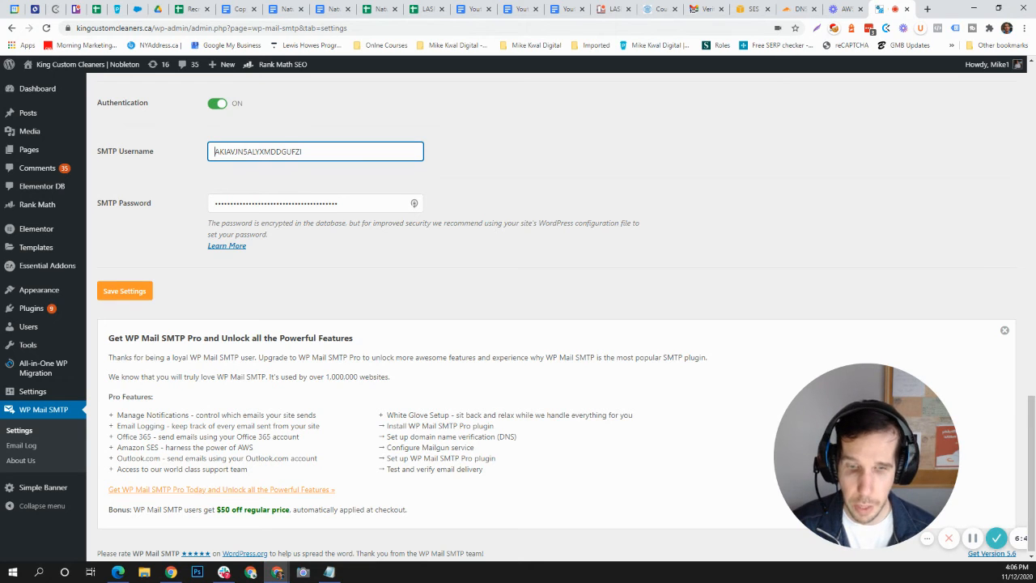
key(alt+Tab)
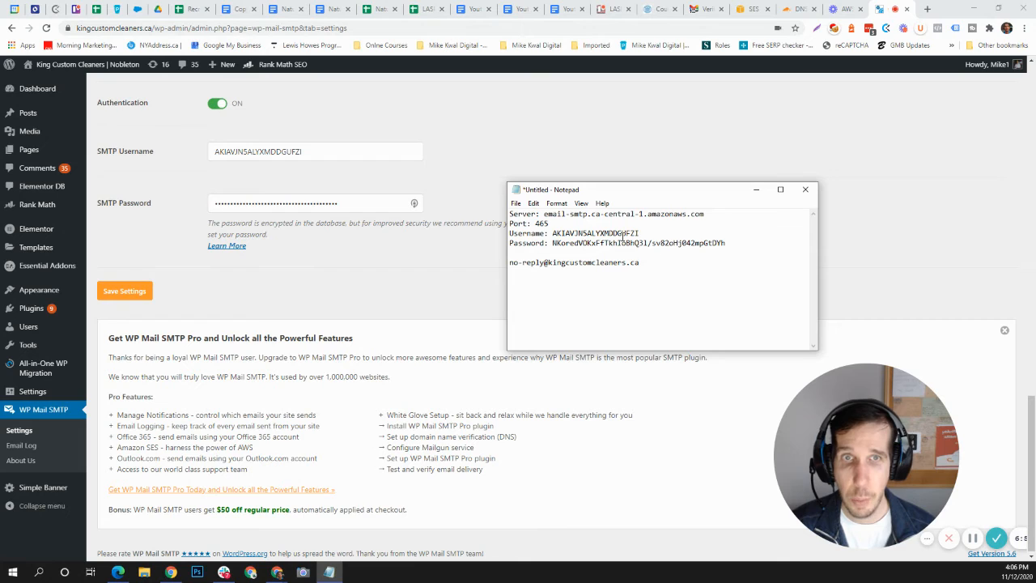
Step: Copy the password from the Notepad notes again, re-enter it as the SMTP Password and save the plugin settings
drag(553, 244, 703, 254)
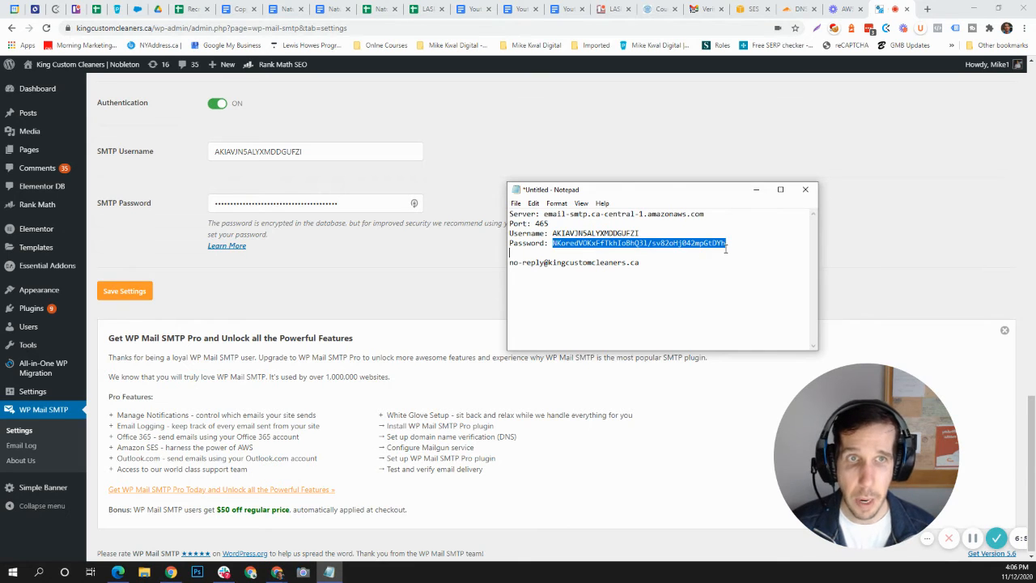
click(639, 253)
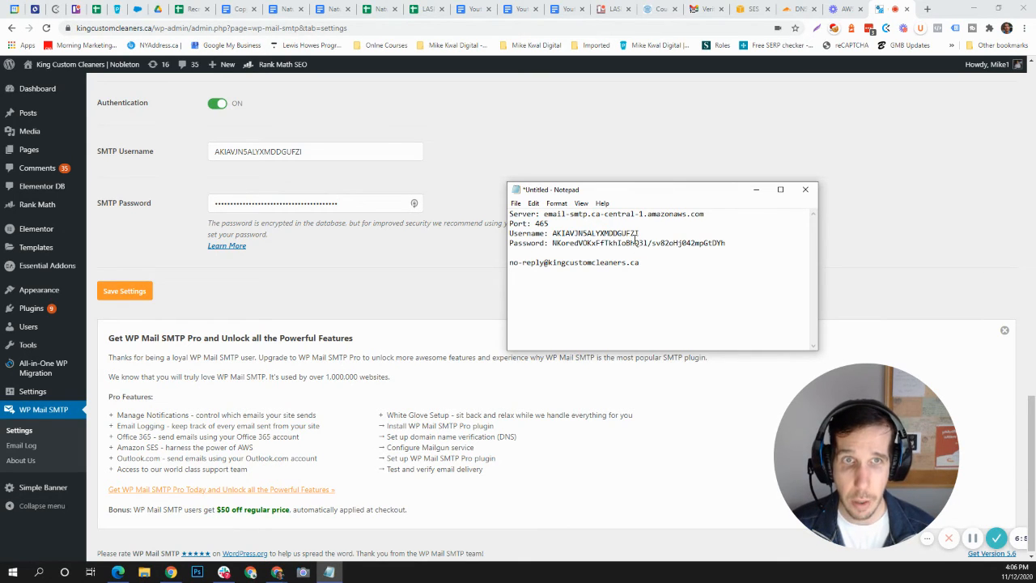
drag(726, 242, 560, 244)
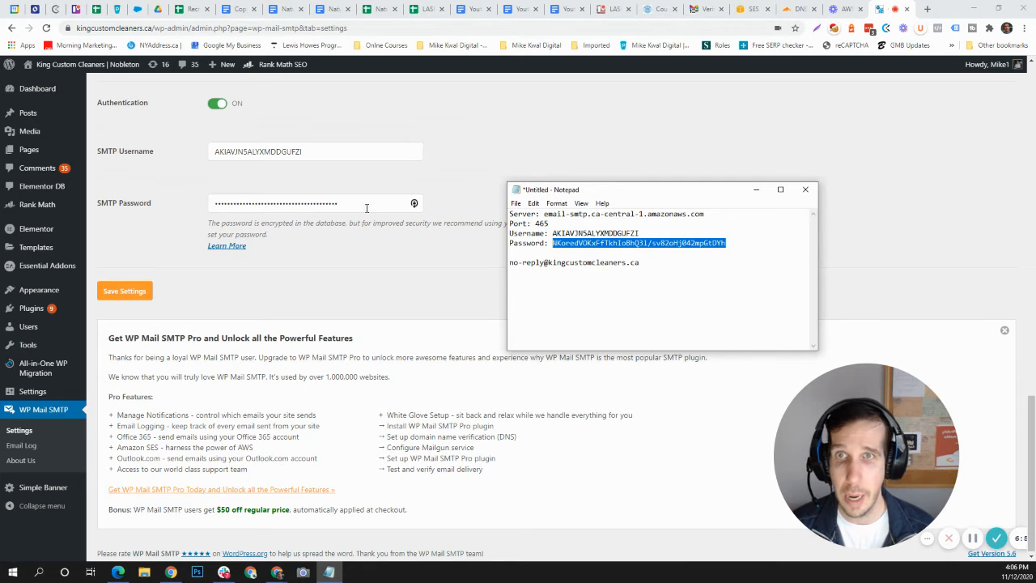
click(358, 204)
drag(358, 203, 225, 230)
key(ctrl+v)
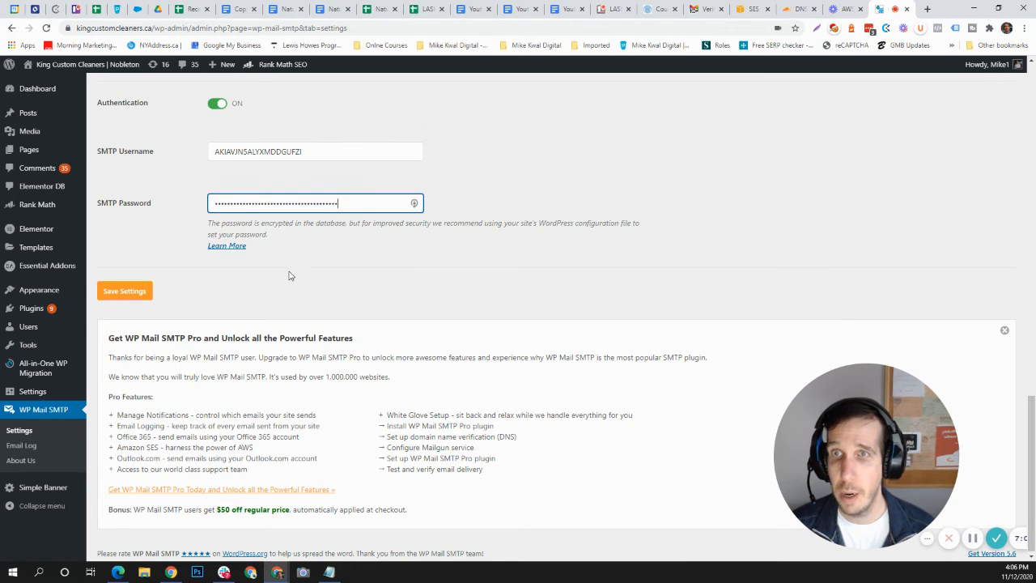
click(134, 296)
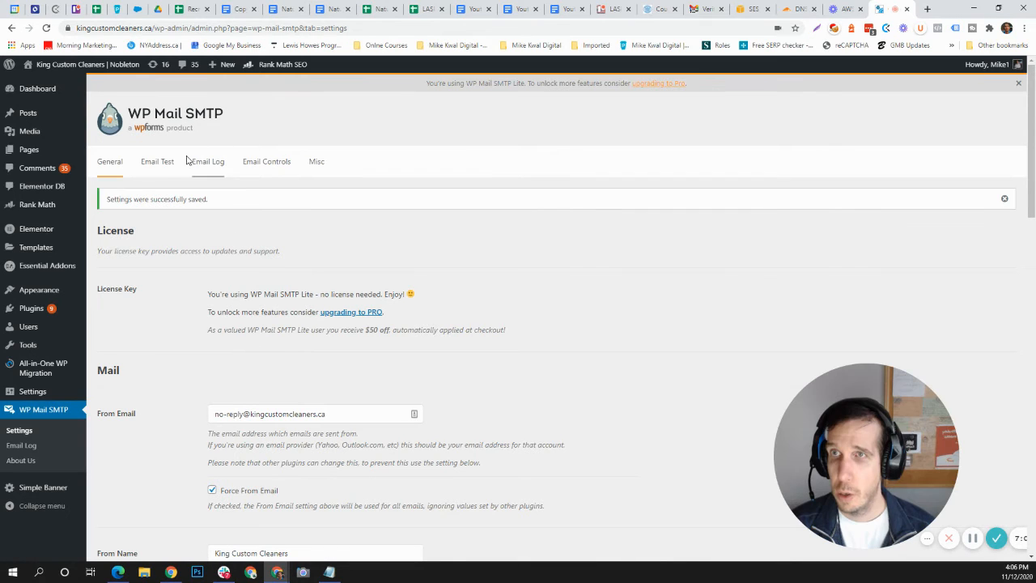
Step: Send another HTML test email to the prefilled recipient address and read through the error details and recommended next steps
click(162, 173)
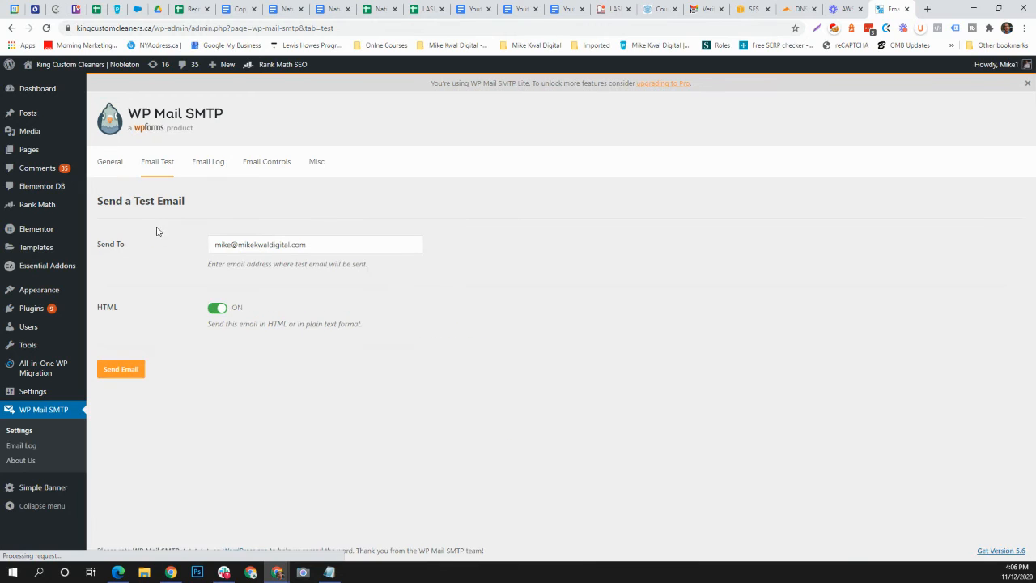
click(243, 248)
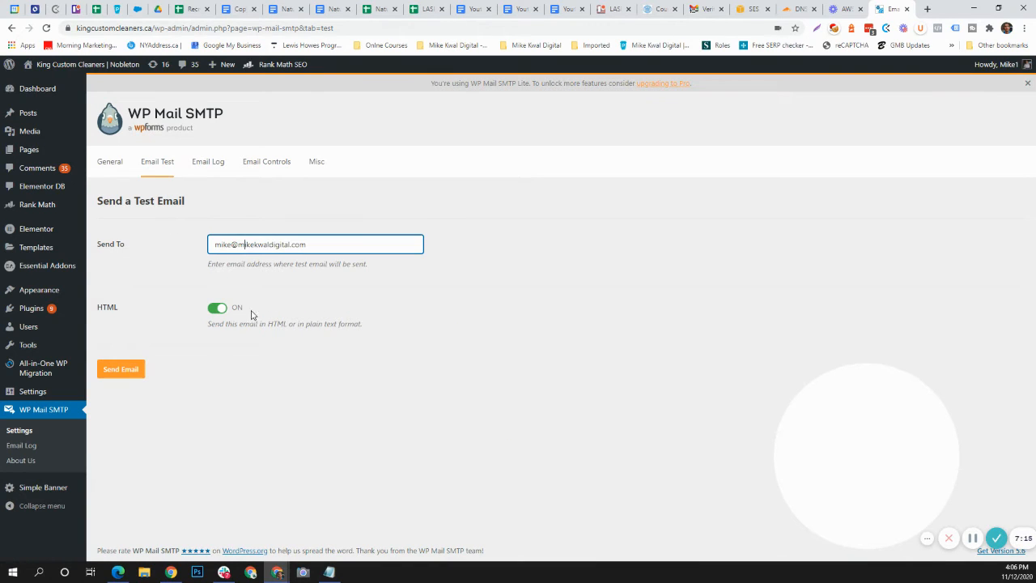
click(117, 375)
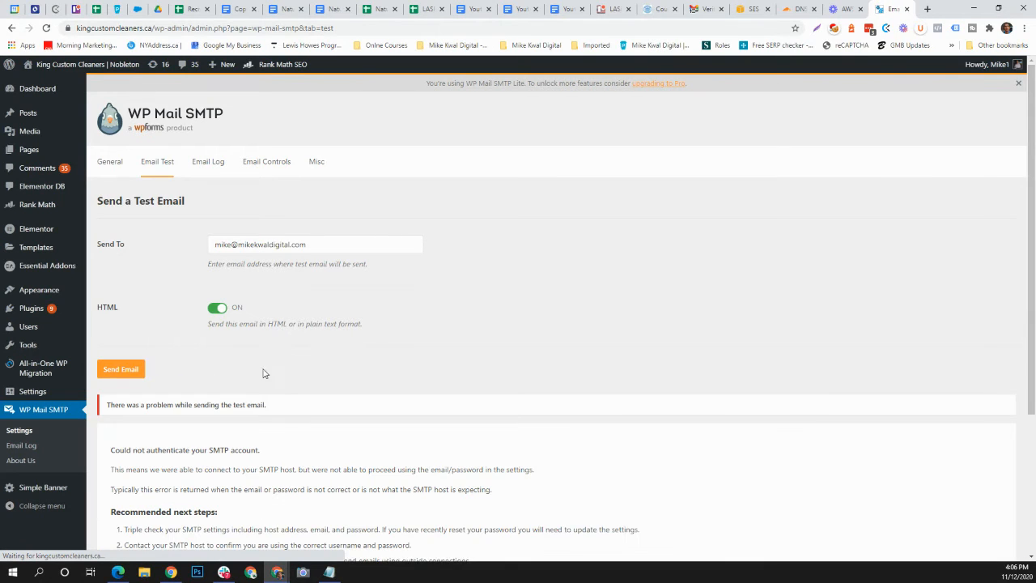
scroll(227, 392, down, 2)
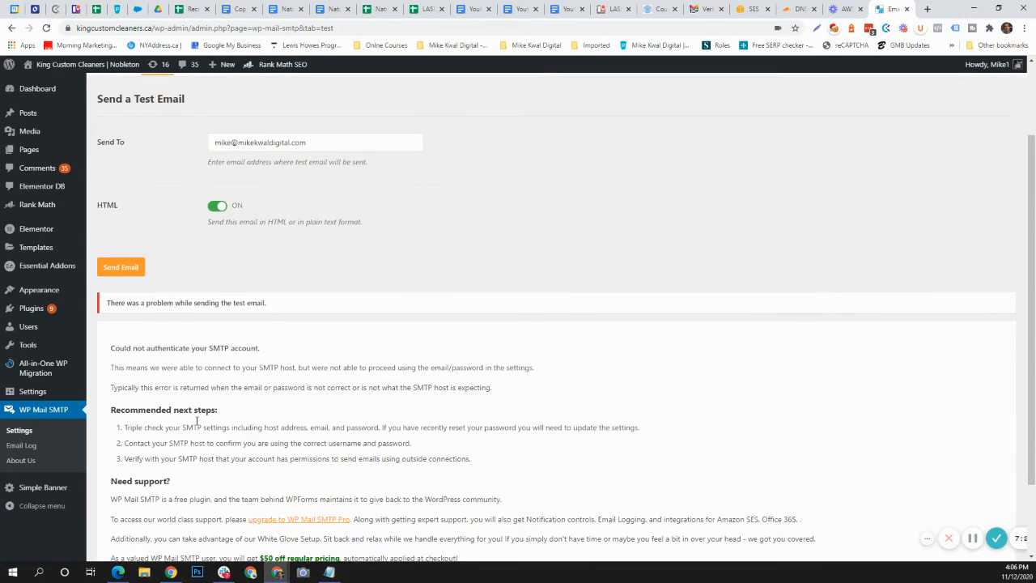
scroll(272, 415, up, 2)
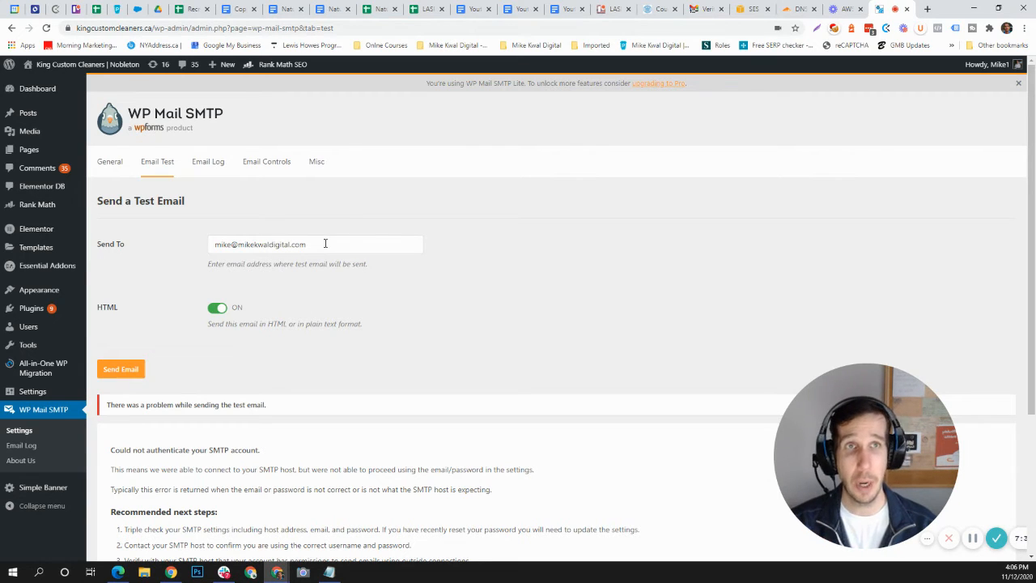
Step: Switch to the SMTP Settings page of the Amazon SES console and start creating new SMTP credentials
click(749, 9)
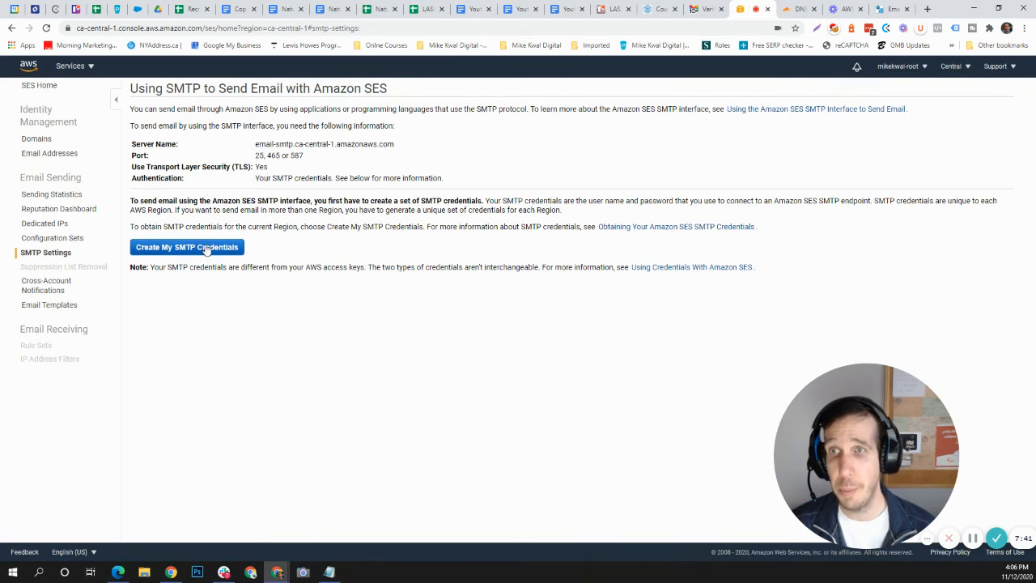
drag(186, 269, 195, 253)
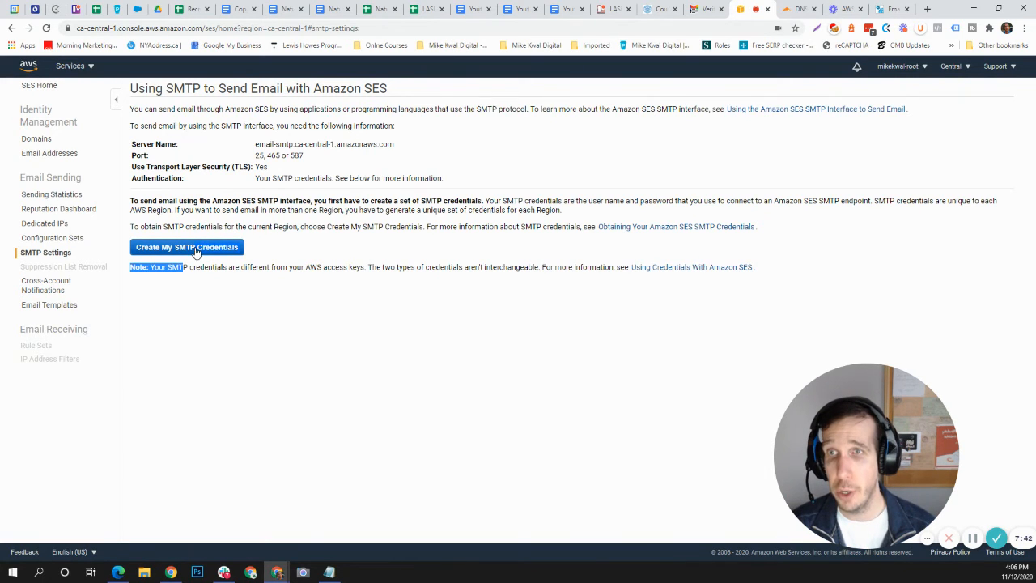
click(230, 289)
click(203, 249)
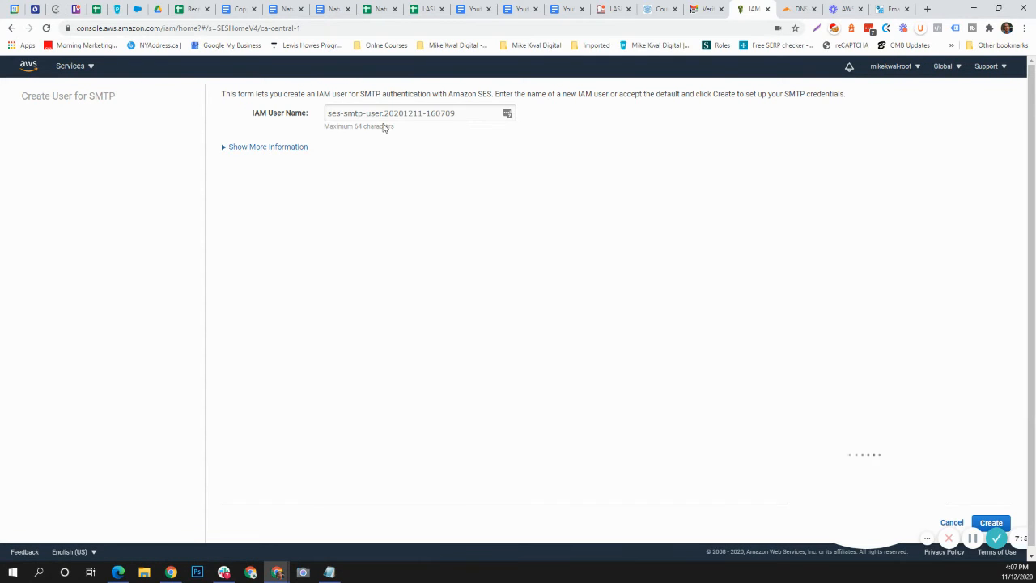
Step: Insert "KingCustomeCleaners-" before "user" in the default IAM user name and create the SMTP user
click(383, 113)
click(369, 113)
text(K)
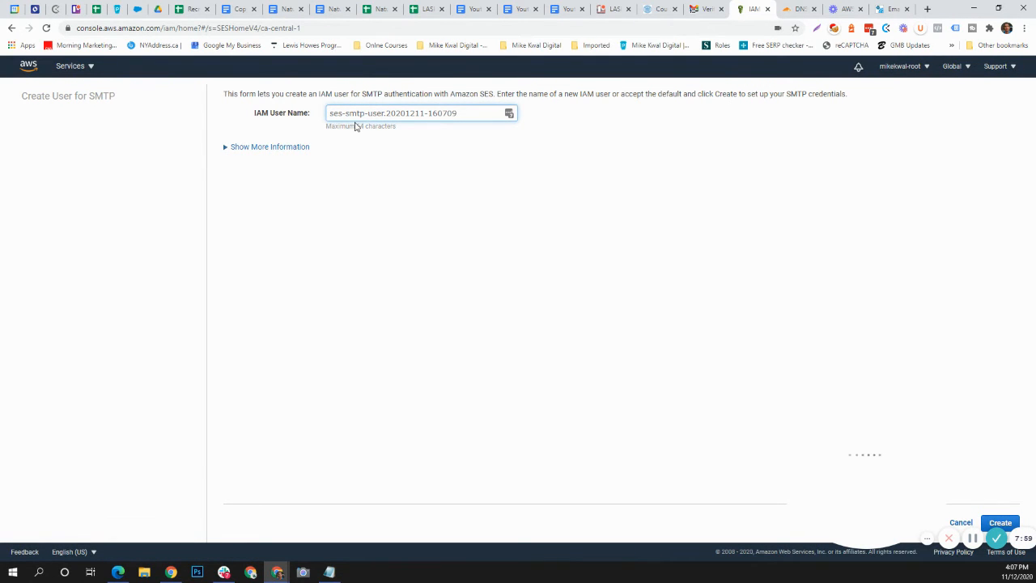
text(ingCu)
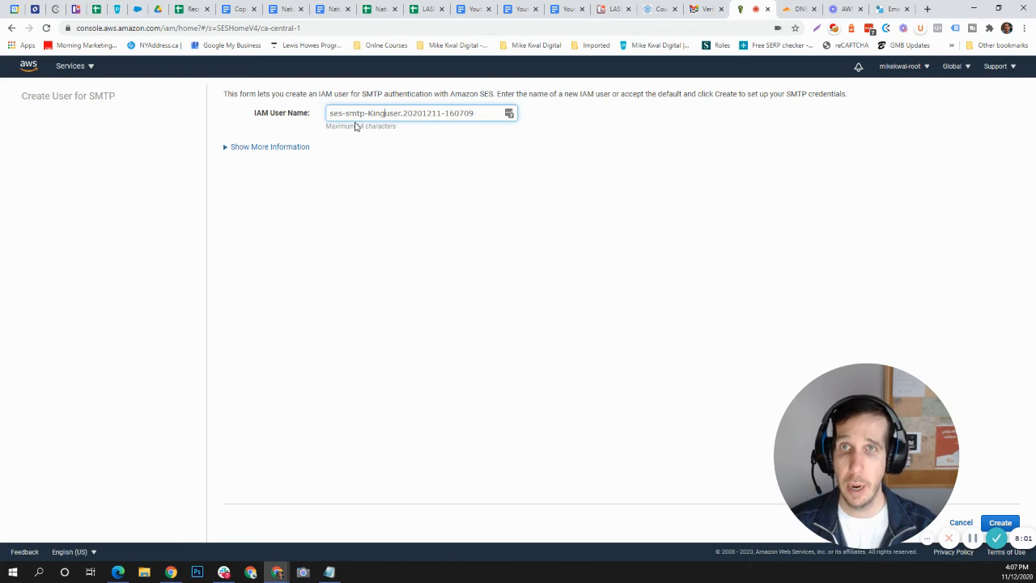
text(stomeCleaners)
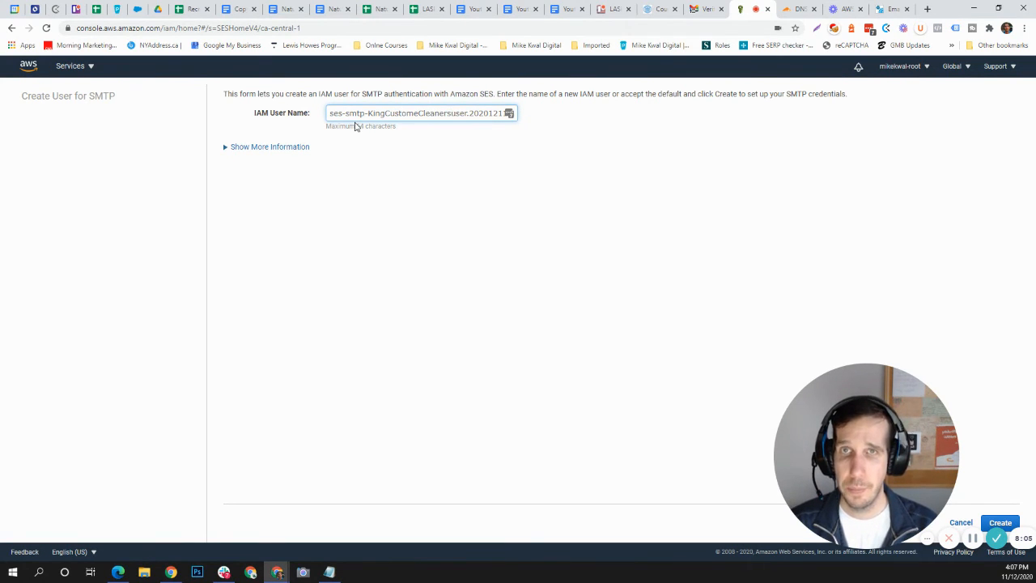
text(-)
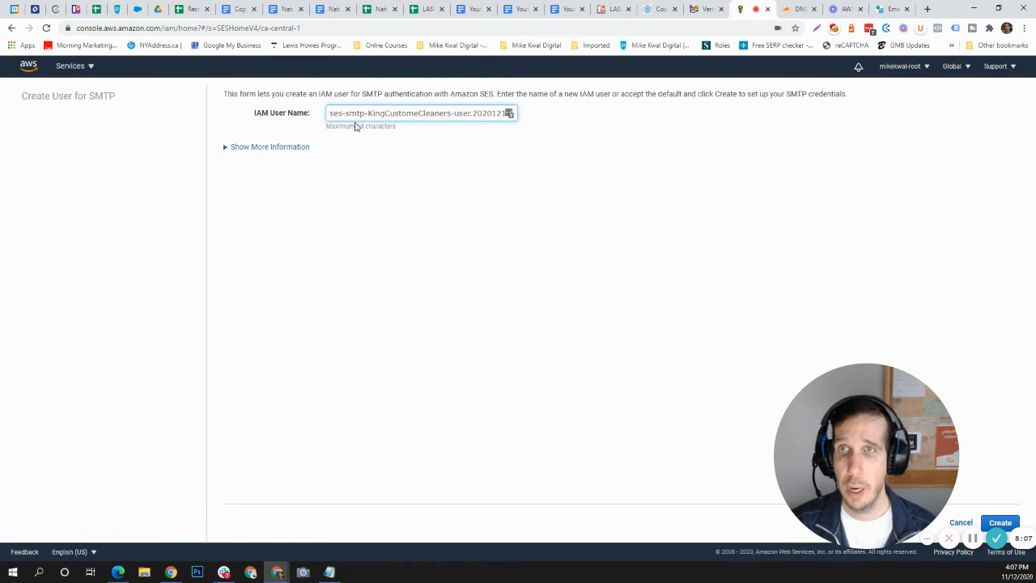
drag(834, 454, 195, 480)
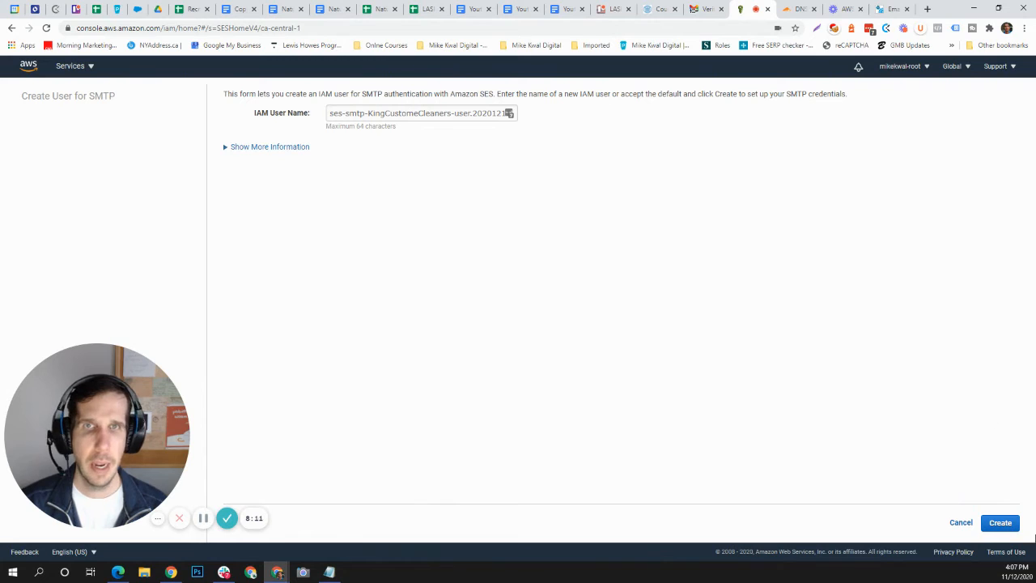
click(1001, 523)
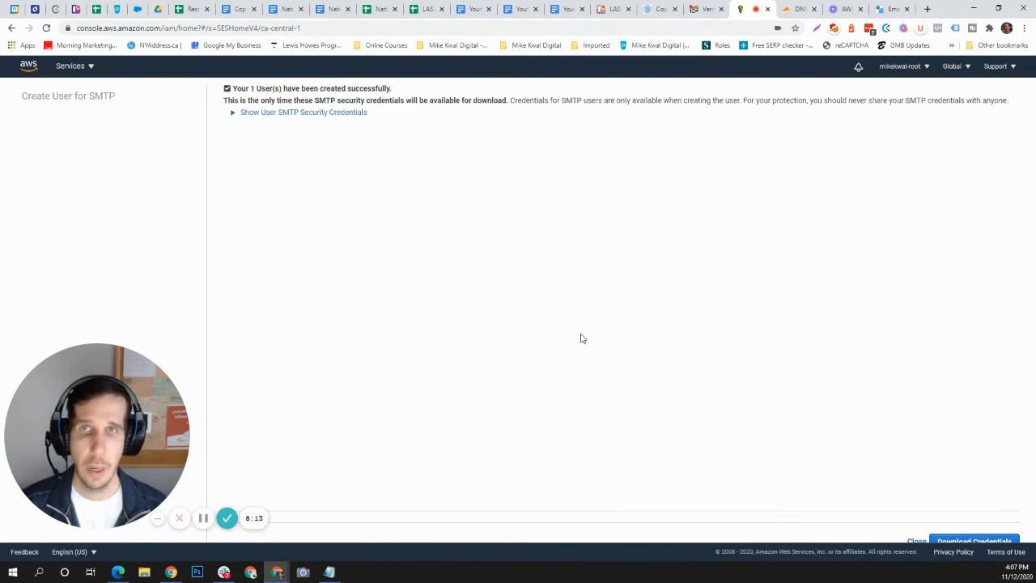
Step: Reveal the new user's SMTP security credentials, copy the SMTP username and return to the WP Mail SMTP general settings
click(275, 113)
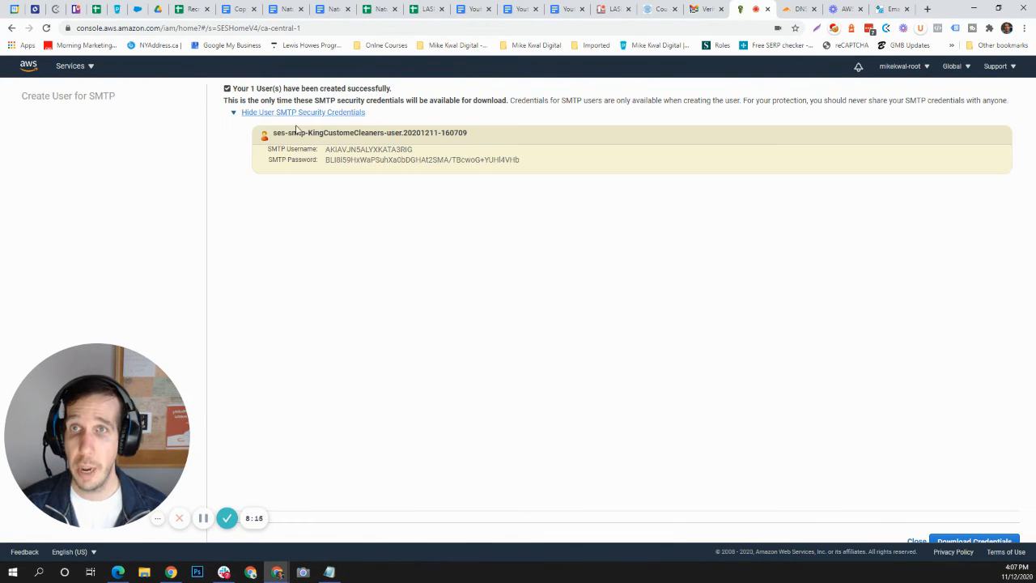
double_click(344, 150)
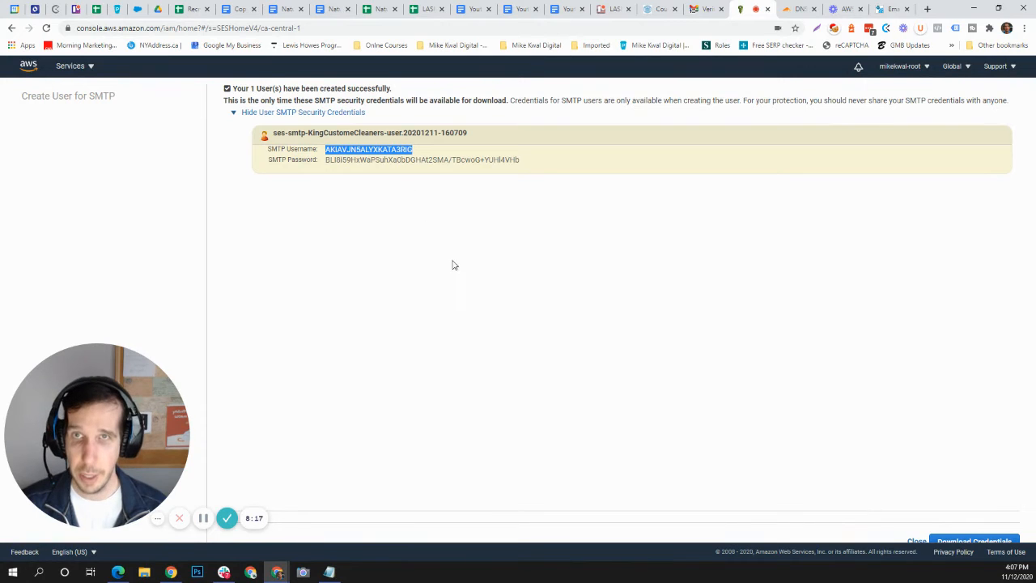
click(889, 11)
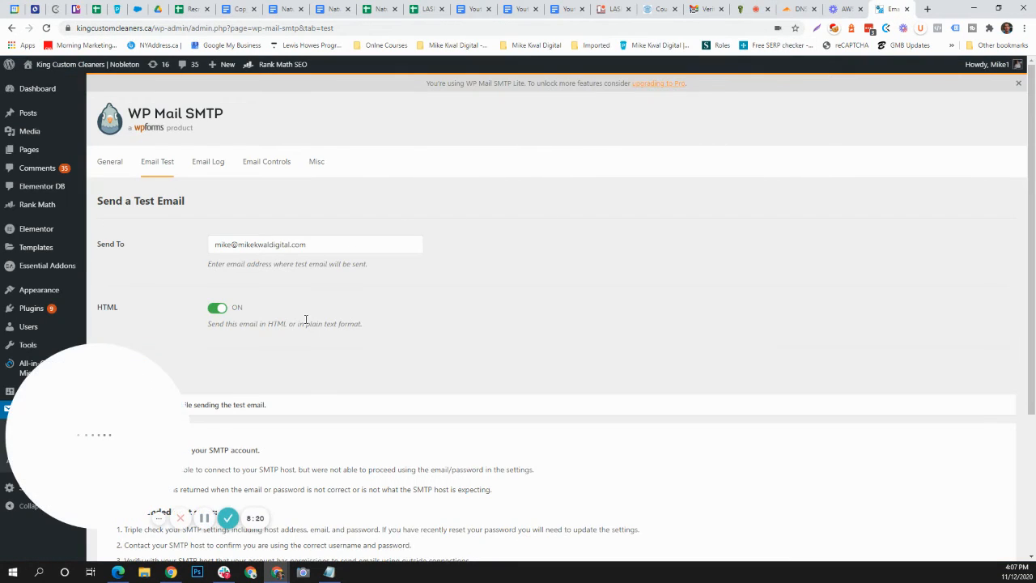
scroll(305, 320, down, 2)
scroll(162, 287, up, 2)
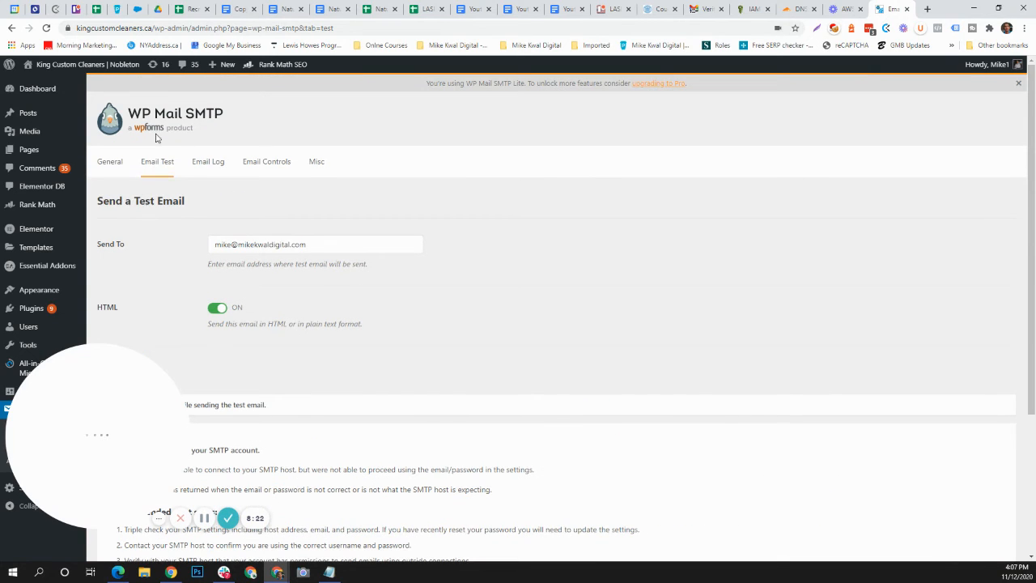
click(109, 172)
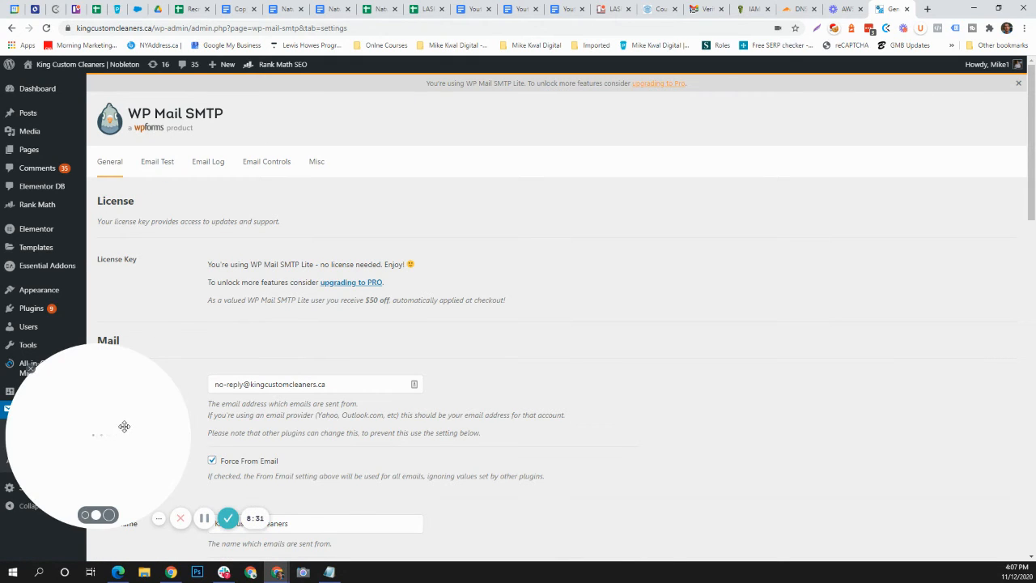
Step: Replace the SMTP Username in the Other SMTP section with the username copied from the new AWS credentials
drag(121, 430, 843, 434)
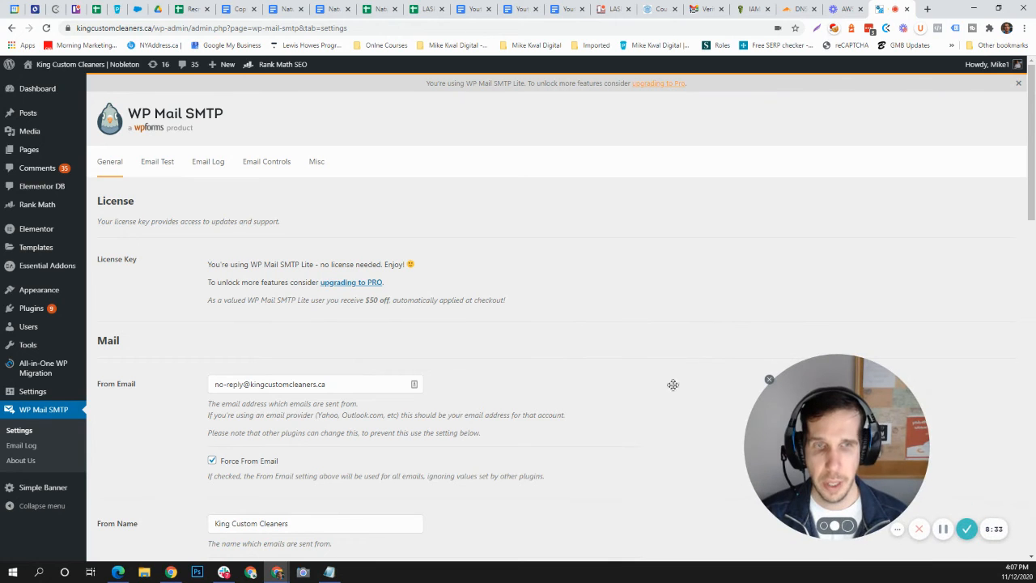
scroll(624, 384, down, 7)
scroll(360, 340, down, 1)
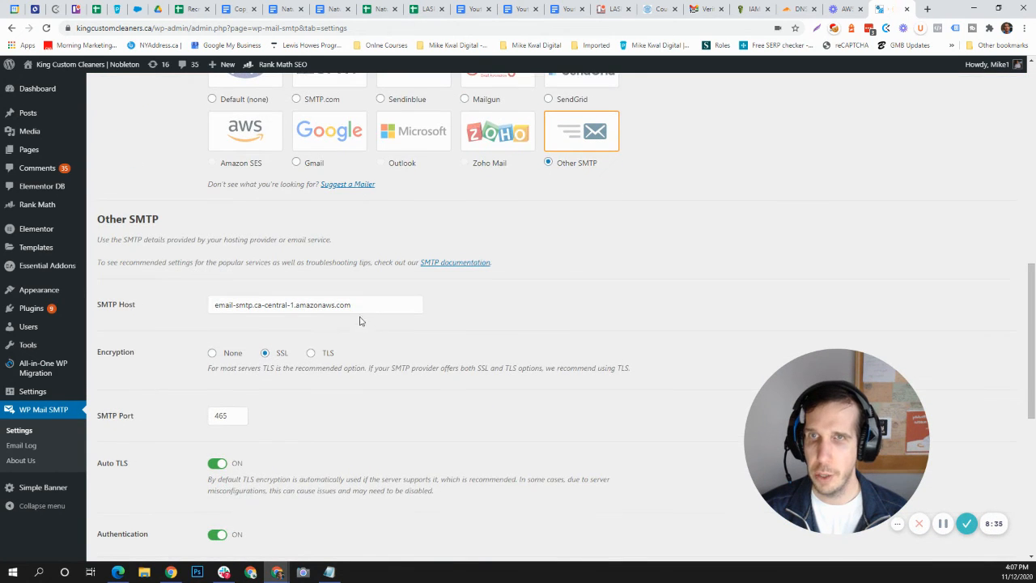
click(356, 308)
scroll(353, 338, down, 1)
scroll(354, 338, down, 3)
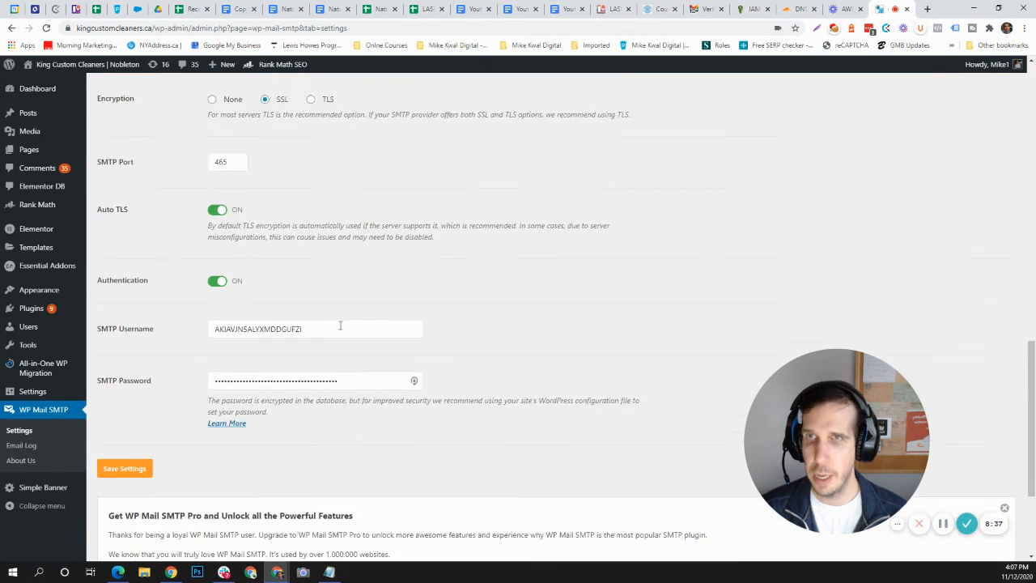
scroll(348, 324, up, 2)
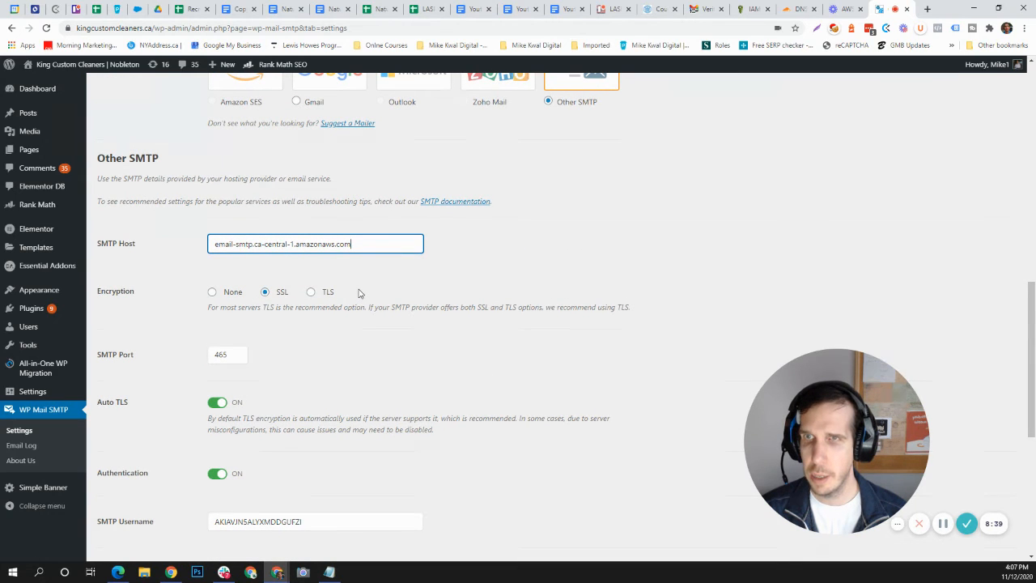
scroll(347, 300, down, 3)
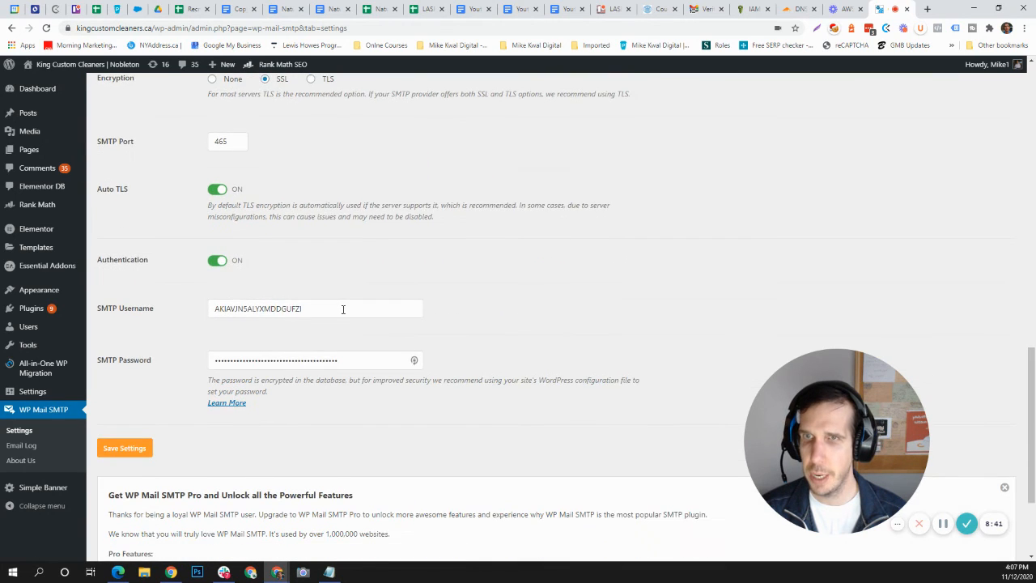
drag(342, 307, 152, 327)
key(ctrl+v)
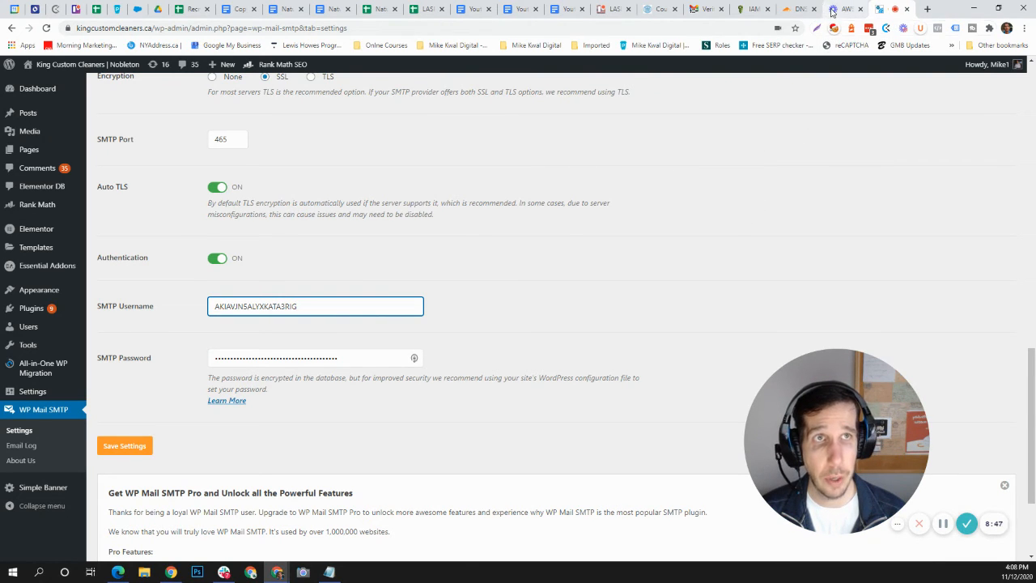
Step: Copy the new SMTP password from the AWS credentials page, replace the plugin's SMTP Password with it and save the settings
click(747, 11)
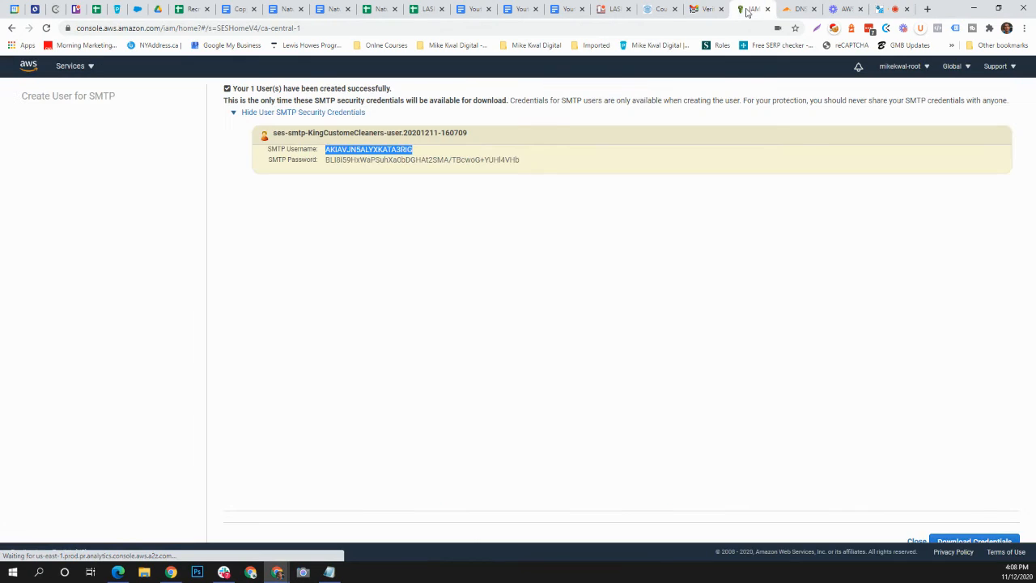
drag(326, 161, 527, 160)
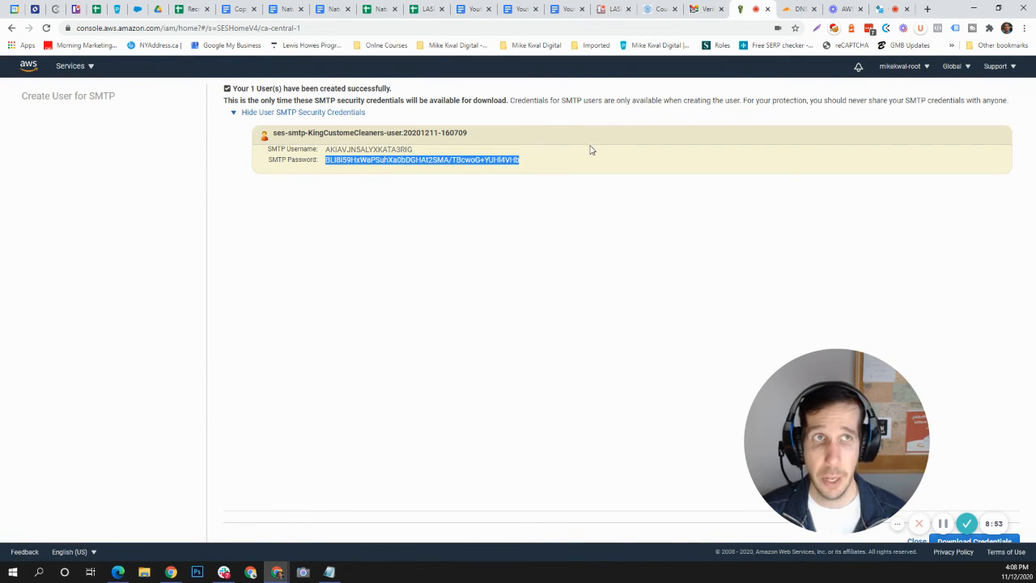
click(881, 8)
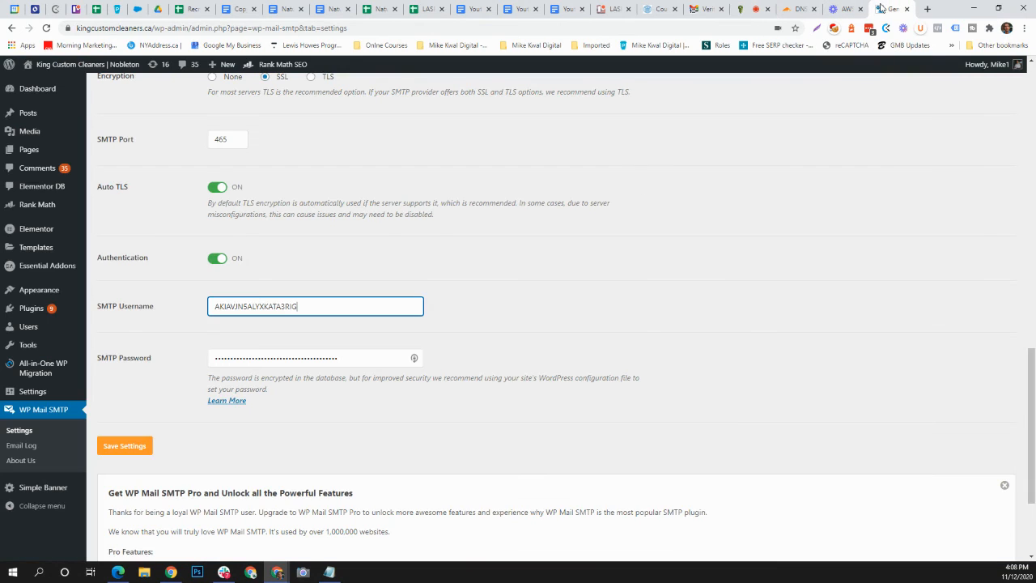
click(365, 360)
drag(353, 359, 194, 359)
key(BackSpace)
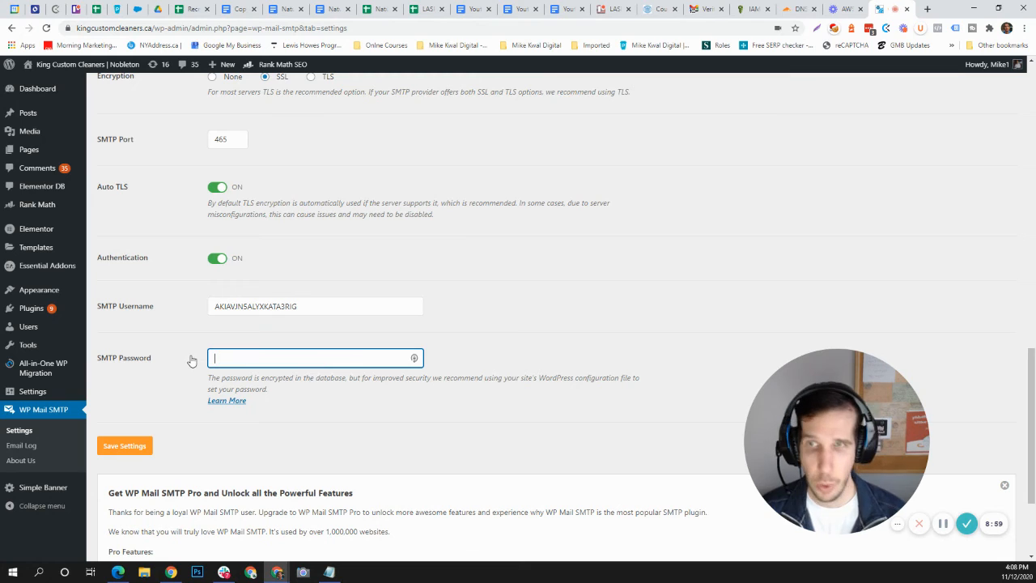
key(ctrl+v)
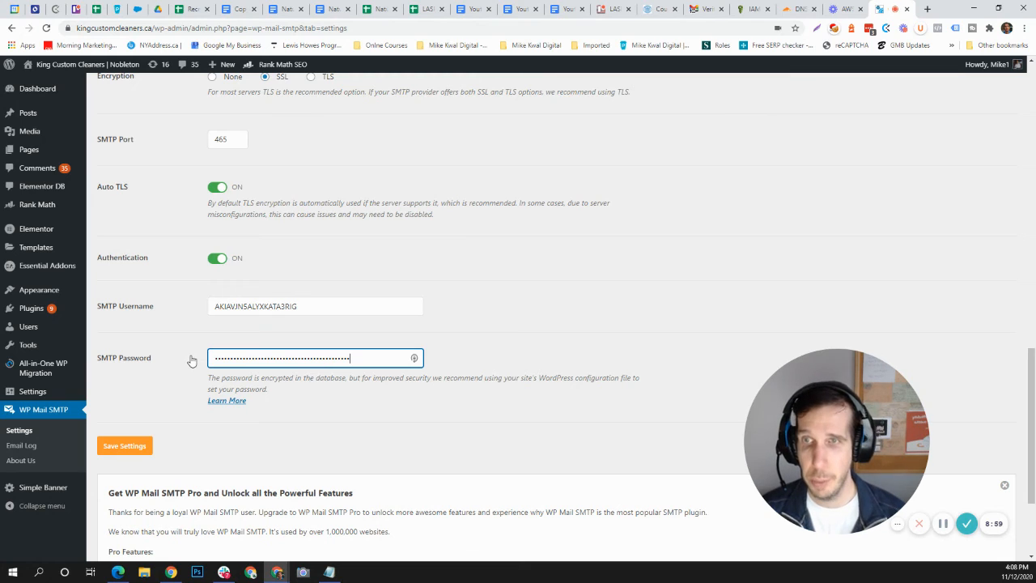
click(123, 449)
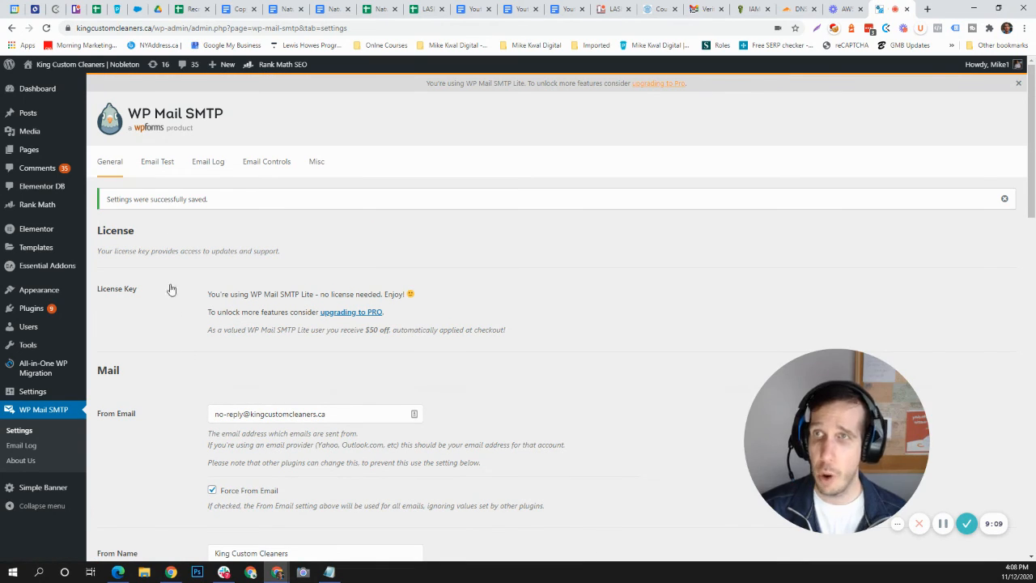
Step: Send an HTML test email to the prefilled recipient address using the newly saved SMTP credentials
click(159, 169)
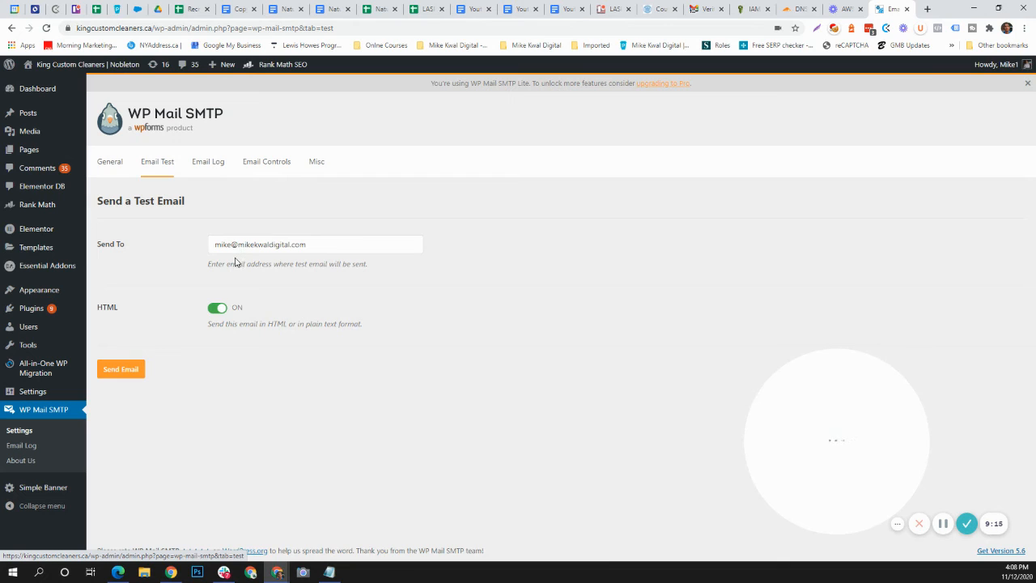
click(122, 373)
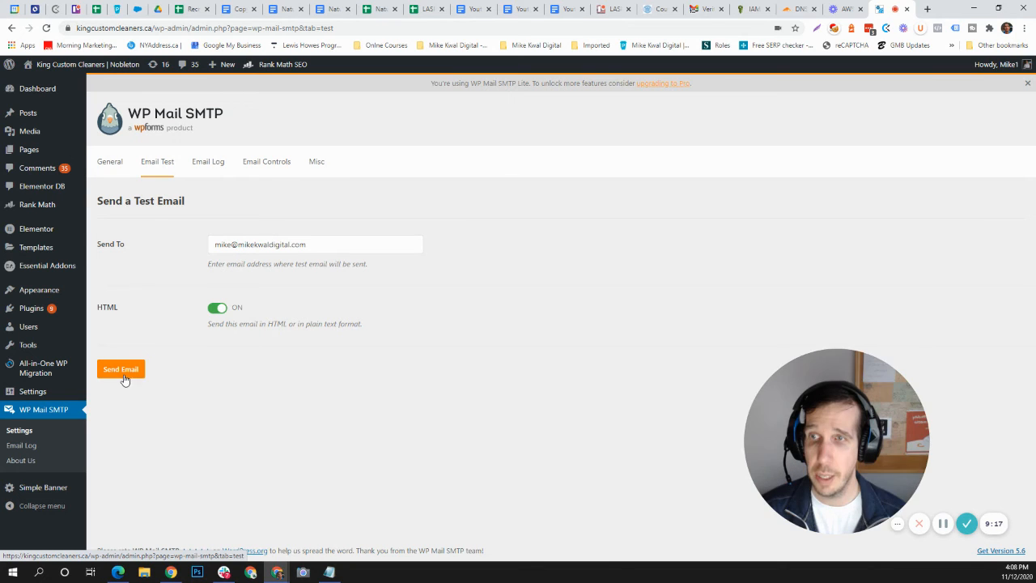